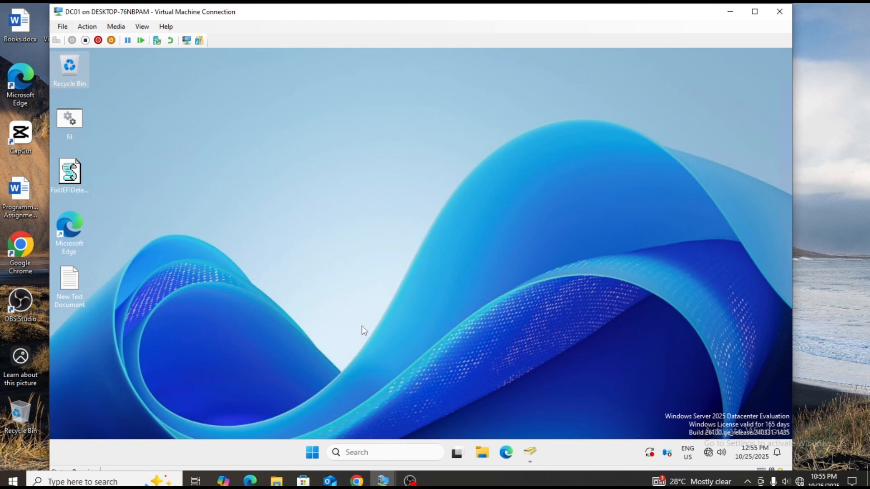
Bring up the Active Directory Users and Computers console on DC01 and close it.
left_click(530, 452)
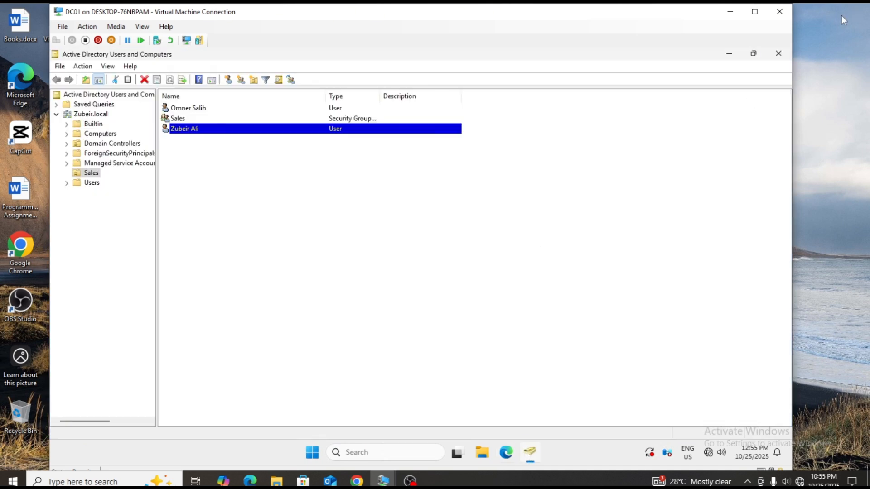
left_click(779, 52)
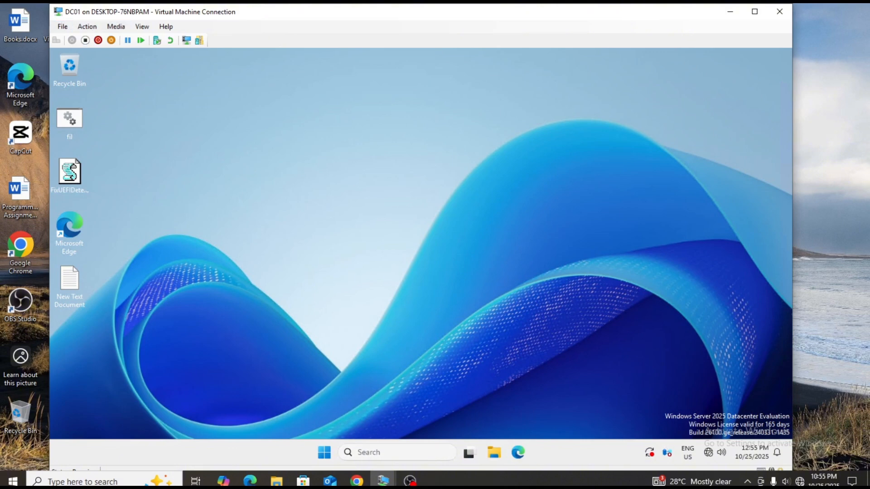
Switch to the Windows 10 virtual machine and open File Explorer there.
mouse_move(383, 480)
left_click(417, 445)
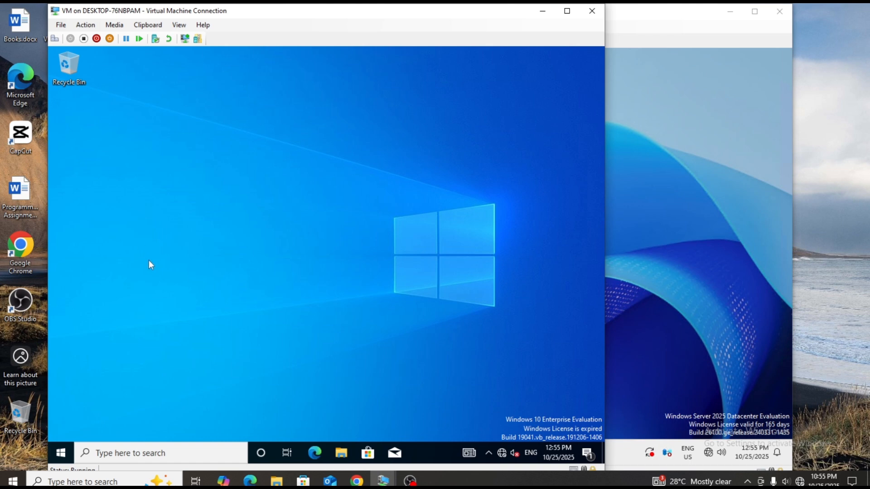
left_click(337, 452)
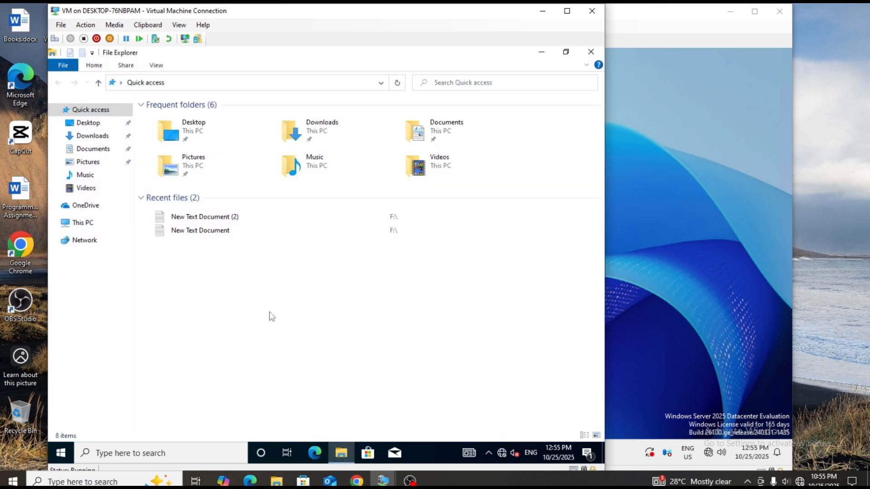
left_click(164, 452)
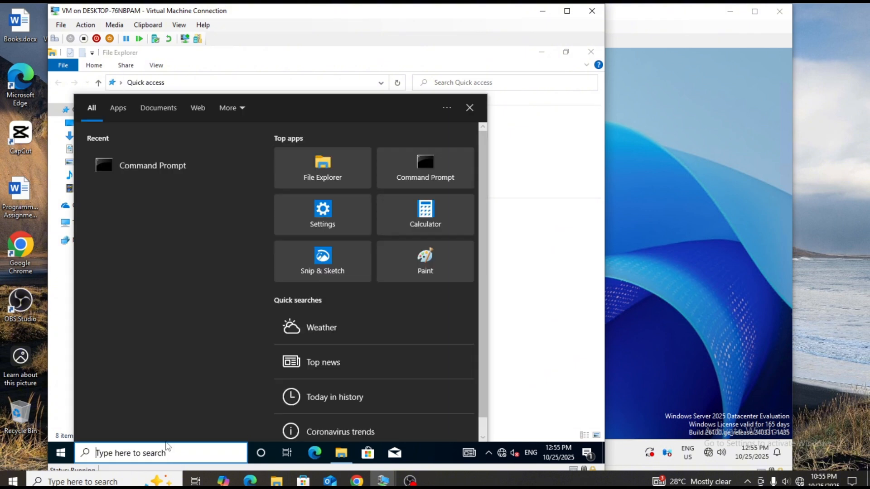
key("super+4")
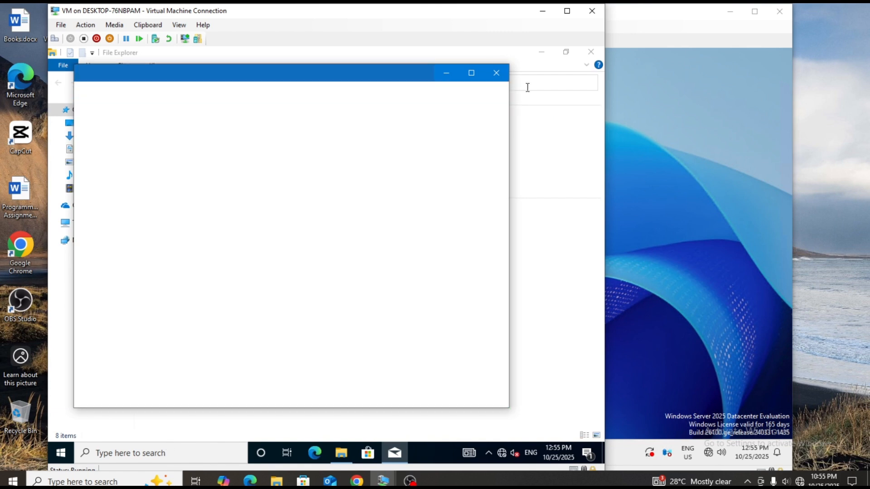
left_click(496, 73)
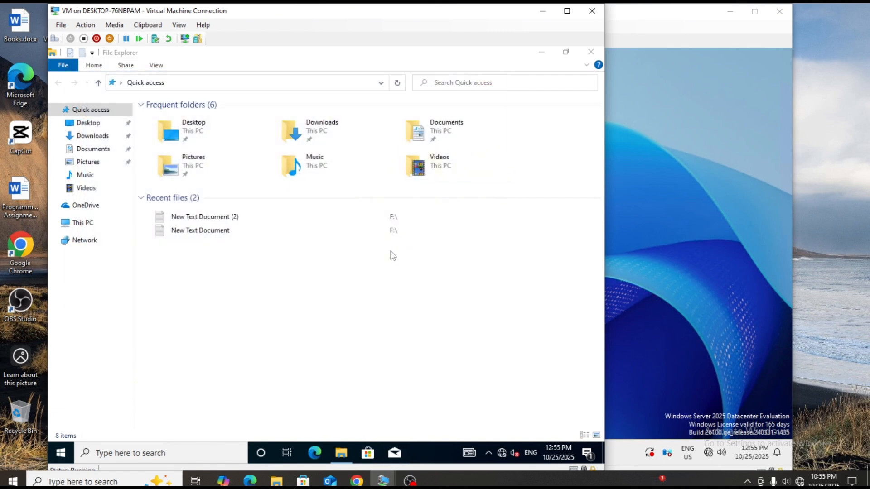
Open the shared network folder \\DC01\Data through the Run dialog.
key("super+r")
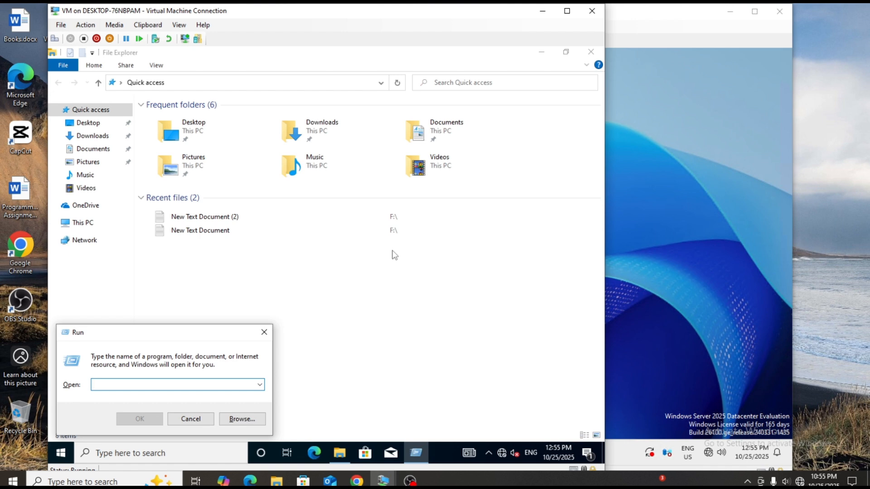
type("\\\\")
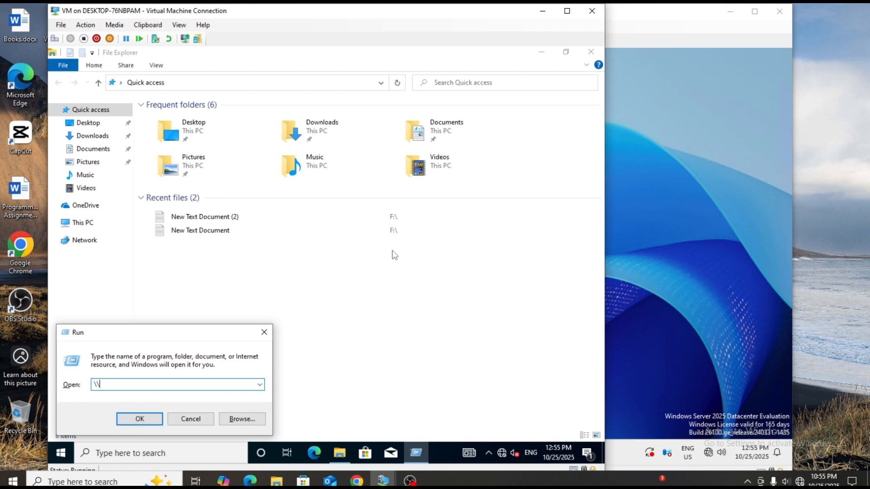
type("DC0")
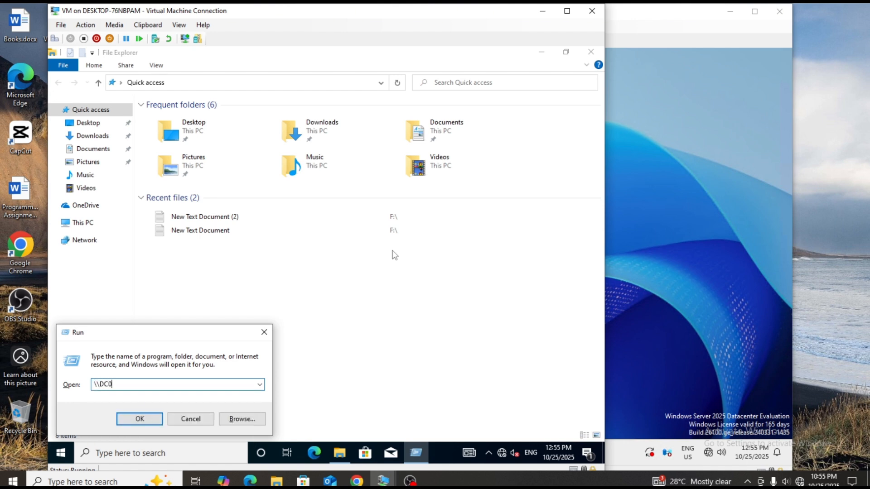
type("1\\\\")
key("BackSpace")
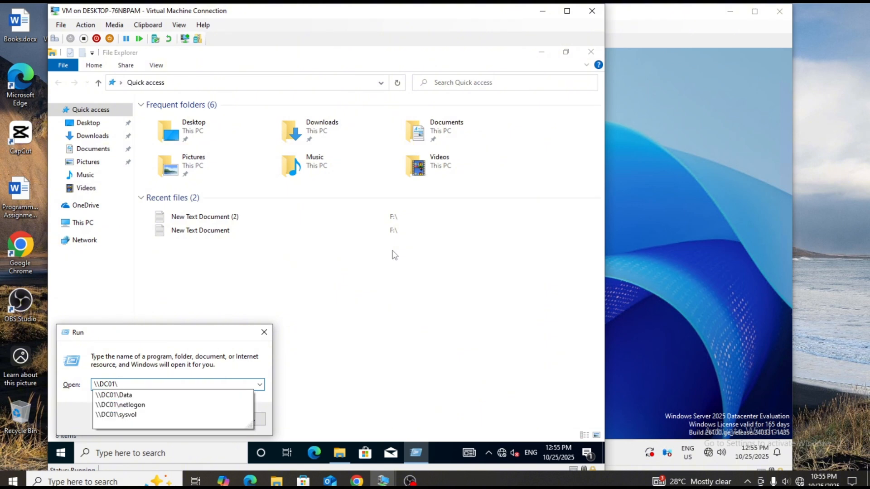
type("Dt")
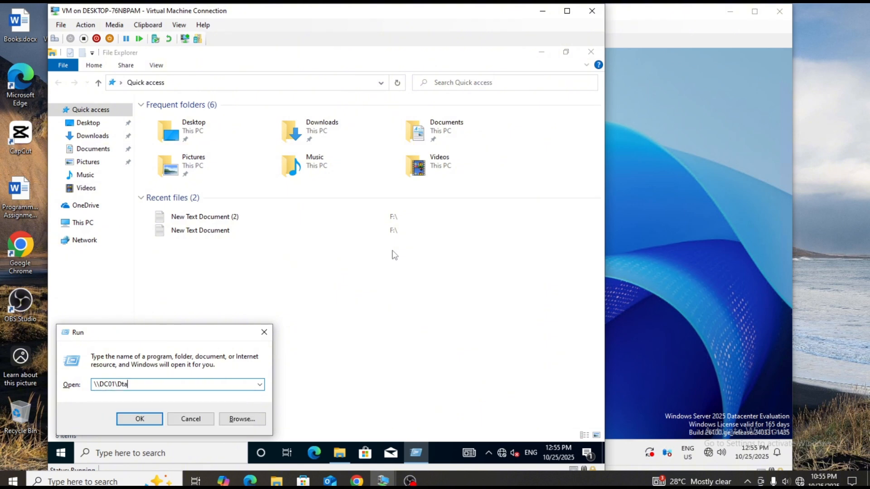
key("BackSpace")
type("ata")
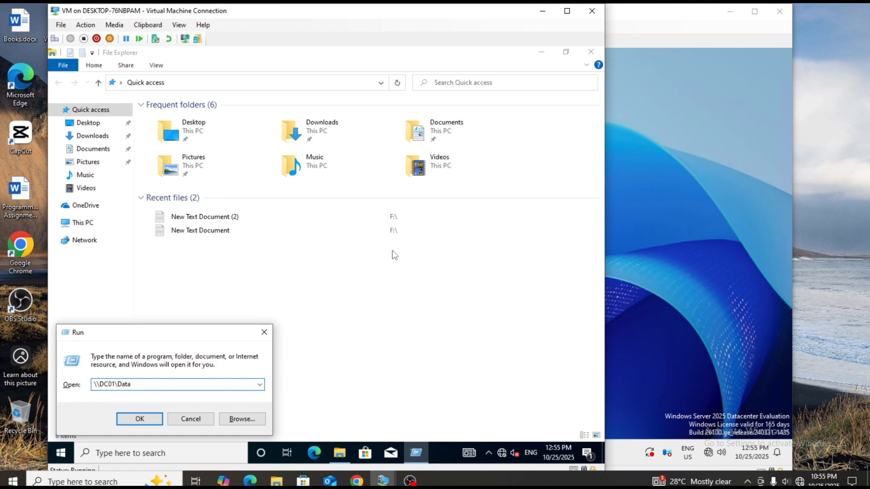
key("Return")
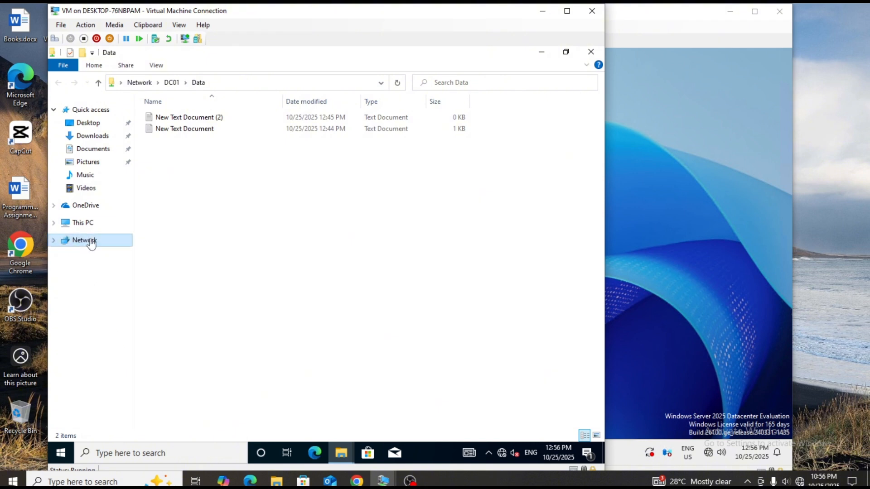
Examine the Map Network Drive dialog for This PC and cancel it without mapping a folder.
left_click(81, 223)
right_click(83, 222)
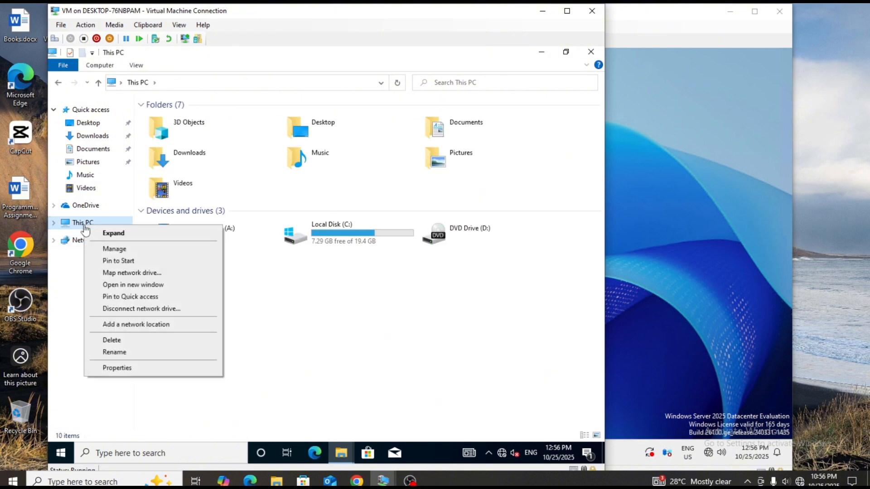
left_click(118, 273)
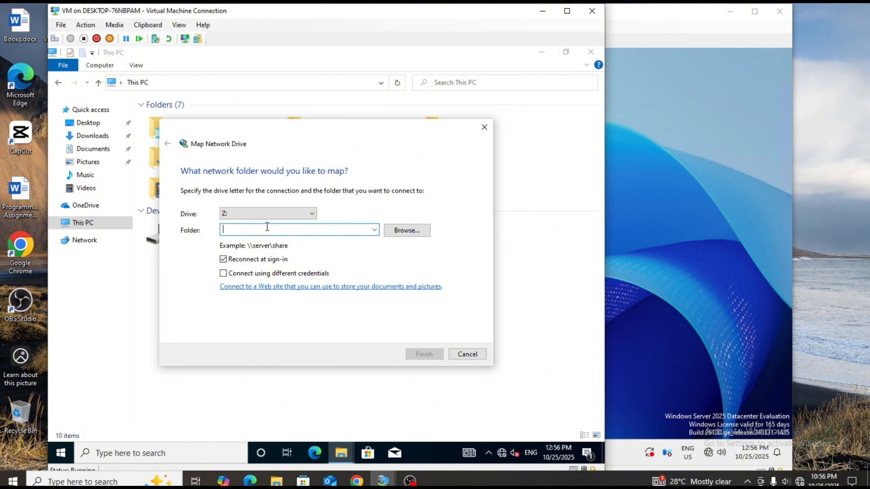
left_click(469, 358)
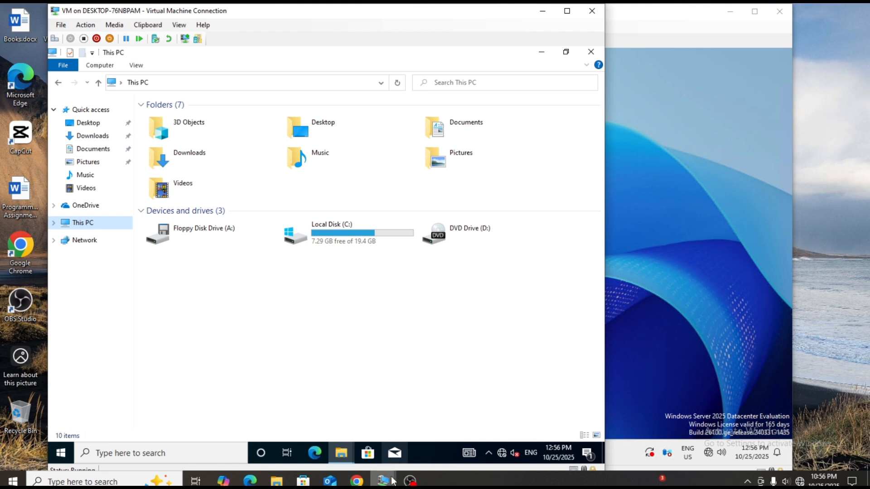
Switch to the DC01 virtual machine, start Server Manager and open Active Directory Users and Computers from it.
mouse_move(393, 481)
left_click(359, 422)
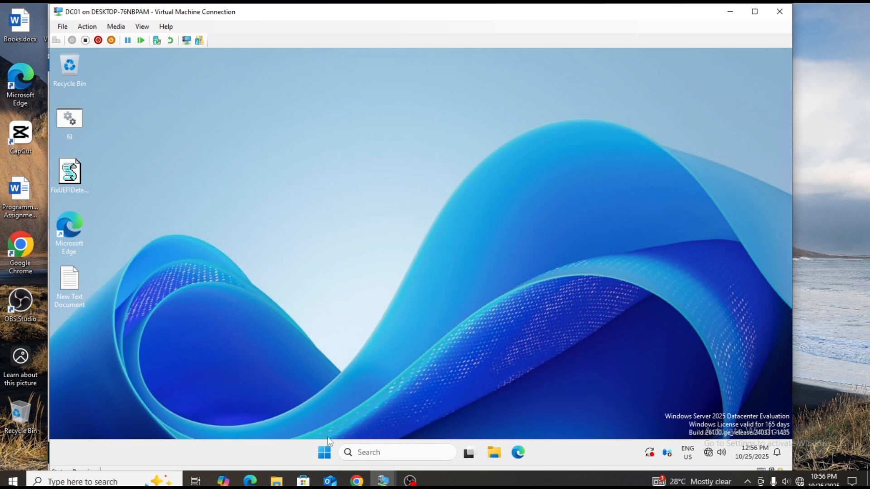
left_click(321, 452)
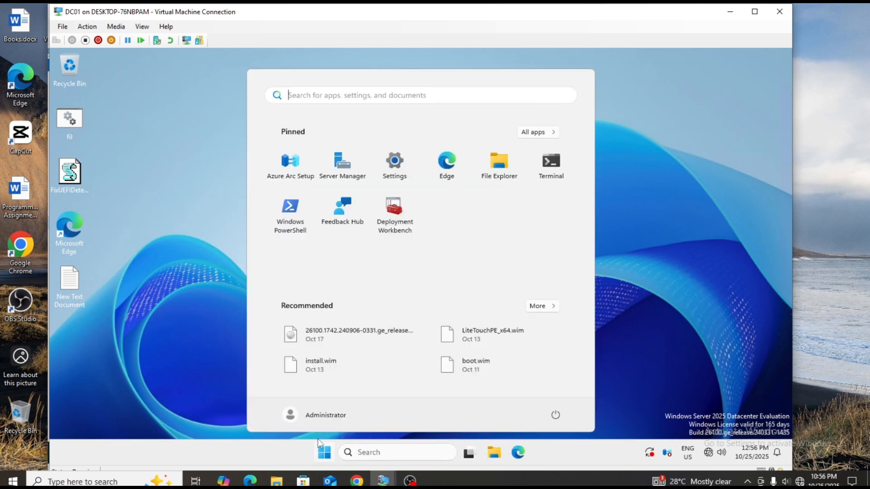
left_click(332, 167)
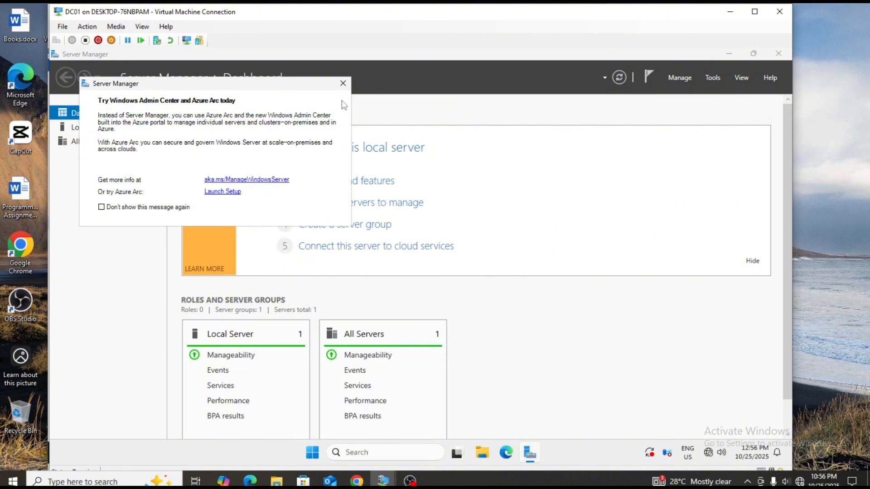
left_click(342, 84)
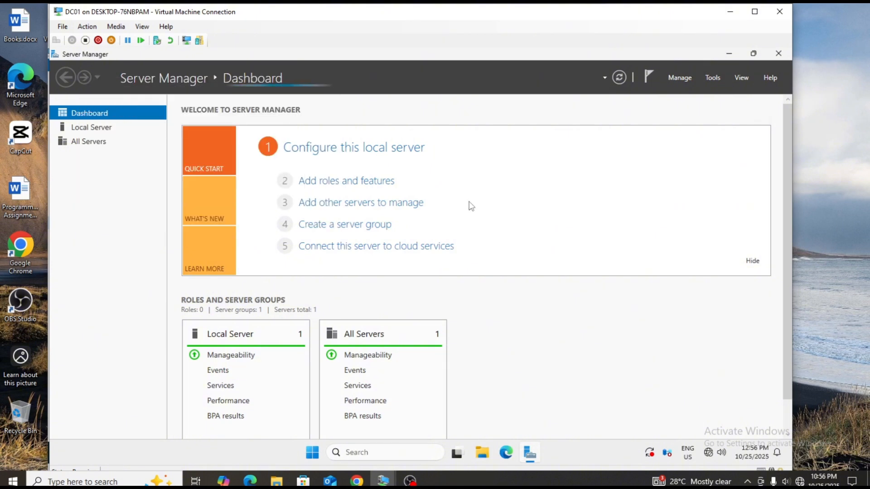
left_click(703, 77)
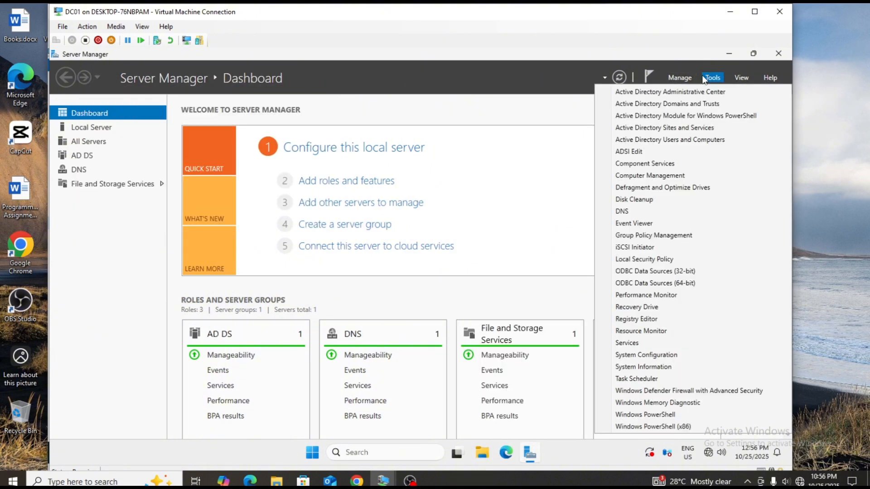
left_click(698, 140)
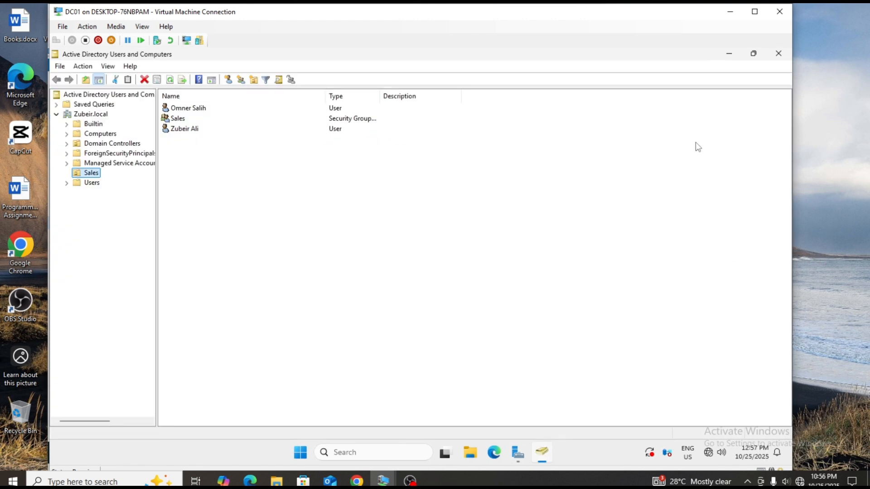
Examine the member list of the Sales security group and close its properties.
double_click(177, 118)
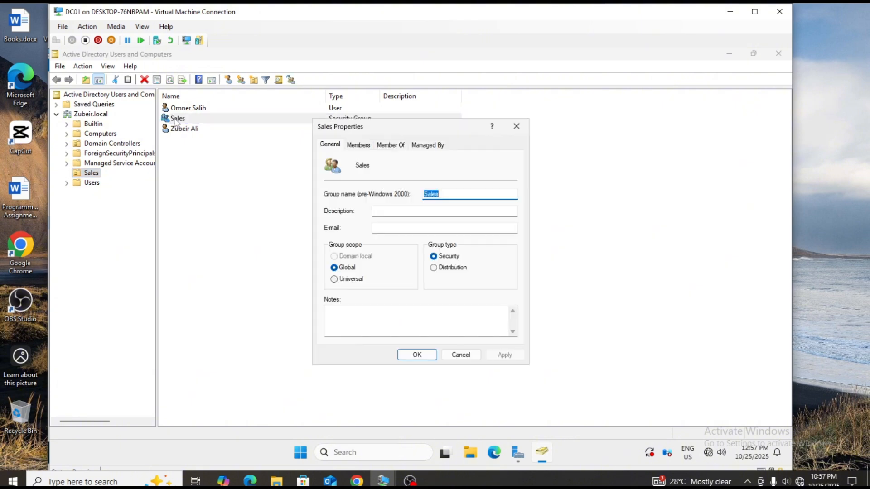
left_click(354, 145)
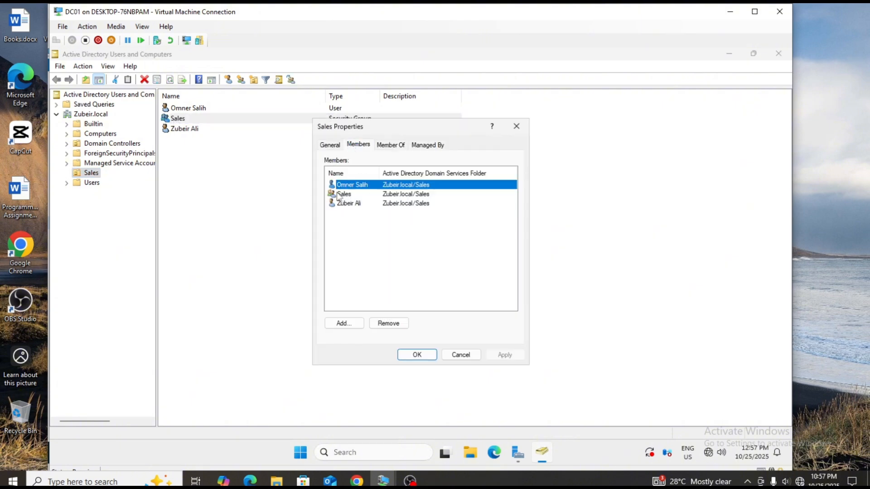
left_click(516, 128)
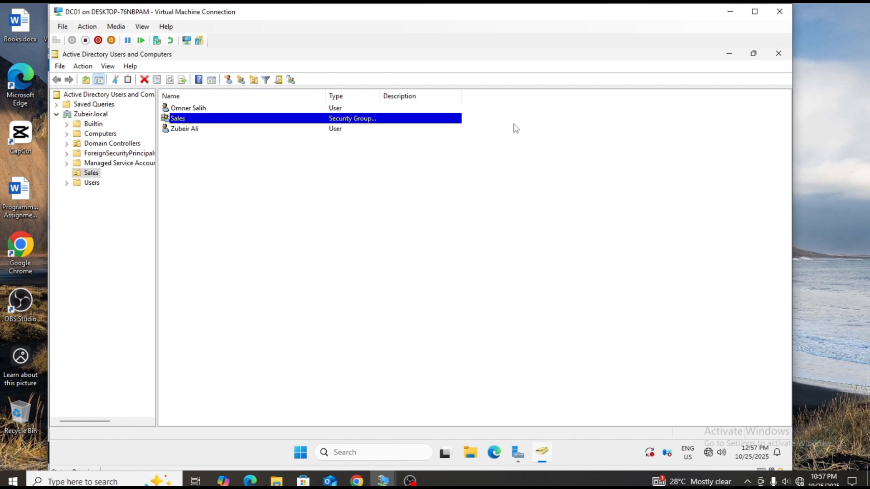
Open New Volume (E:) on DC01 in File Explorer.
left_click(469, 456)
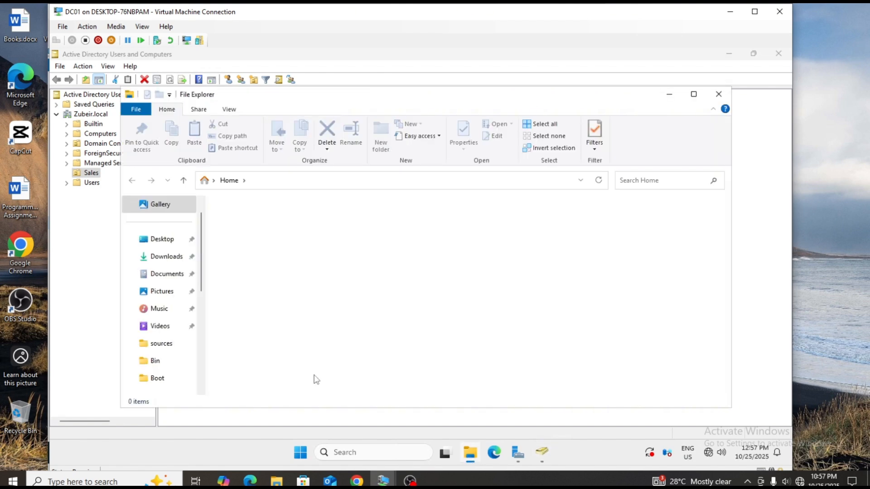
scroll(151, 358, "down", 3)
left_click(146, 317)
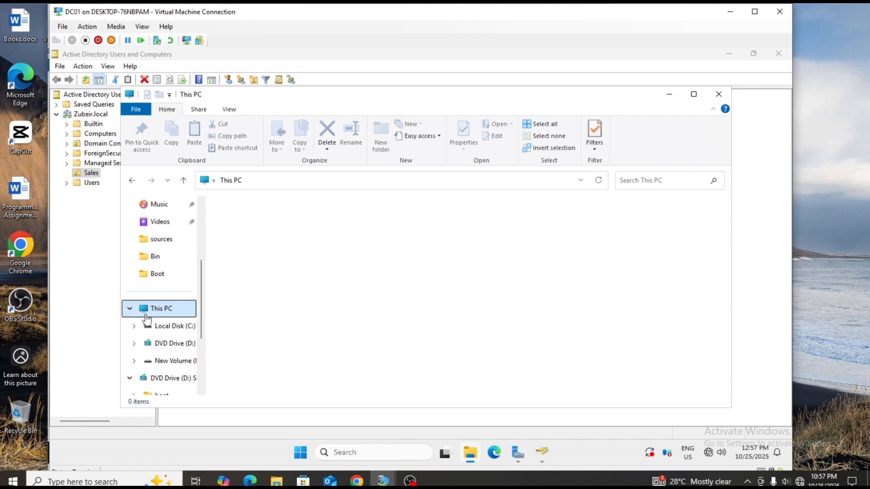
double_click(275, 248)
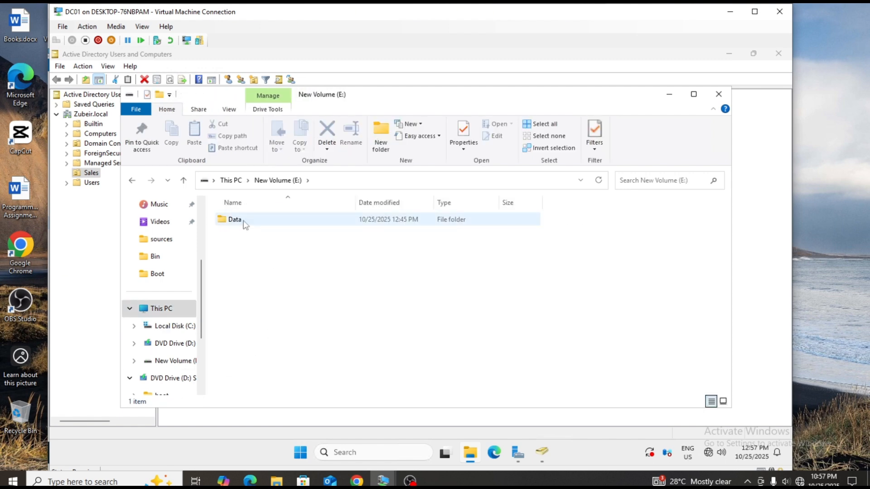
right_click(244, 225)
left_click(283, 357)
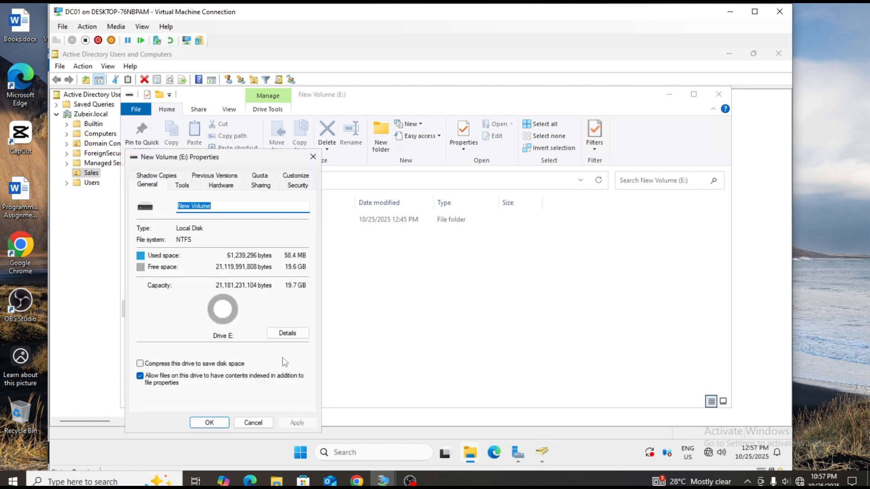
left_click(312, 155)
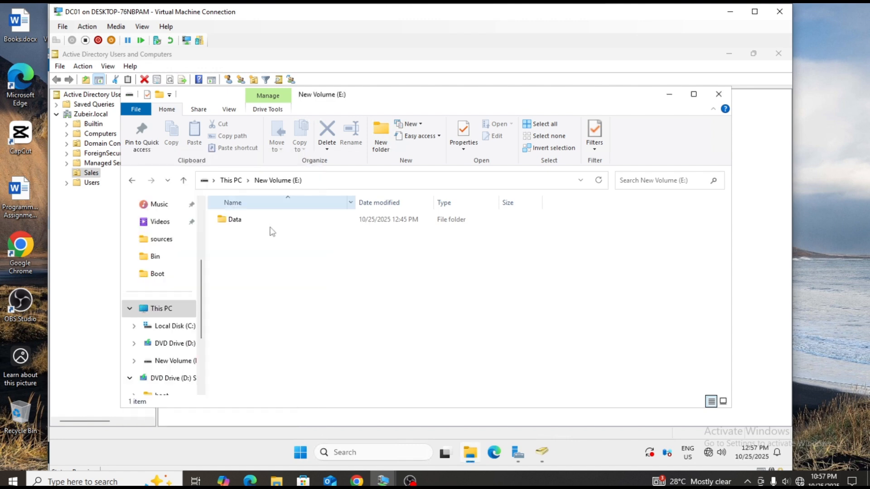
Examine the share permissions of the Data folder on drive E: in its Advanced Sharing settings.
right_click(232, 220)
left_click(277, 423)
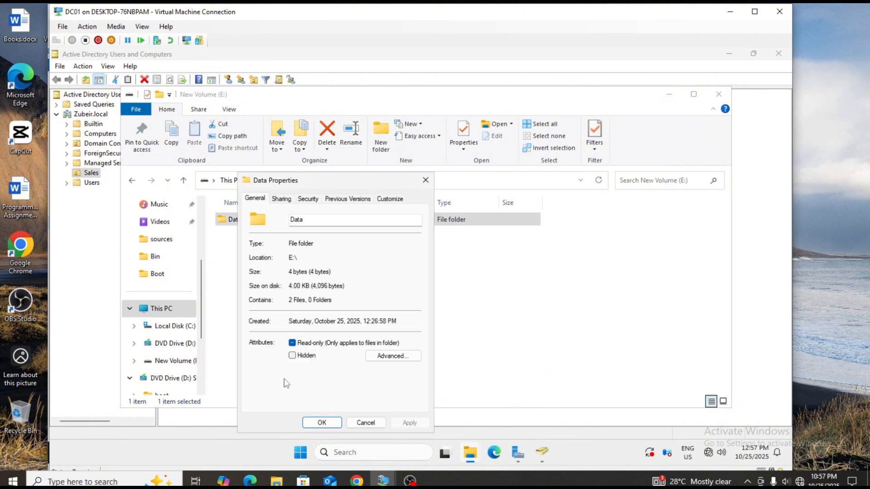
left_click(281, 199)
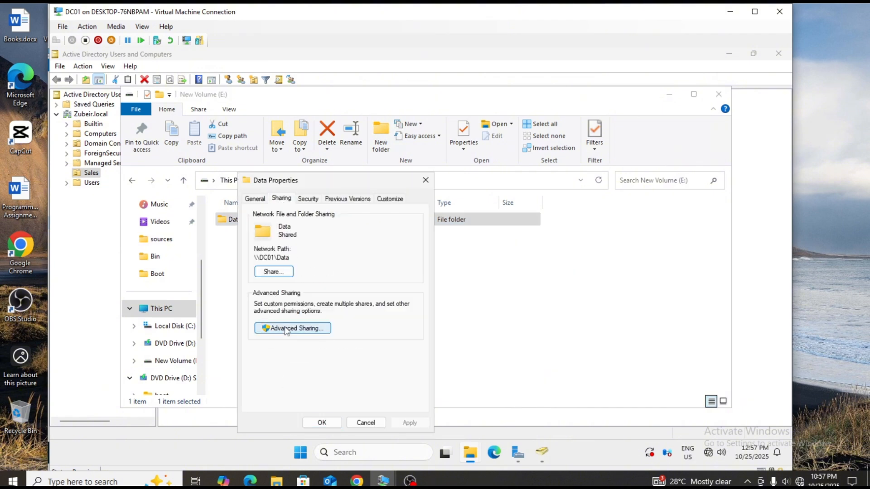
left_click(307, 328)
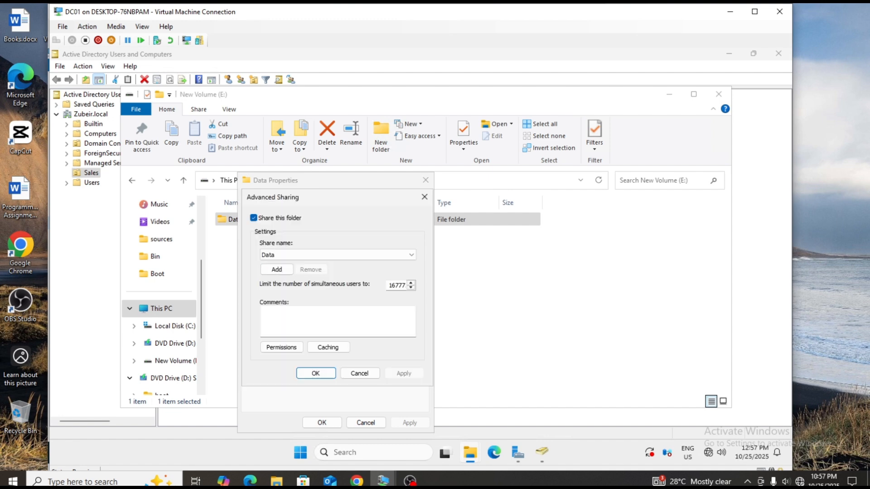
left_click(281, 347)
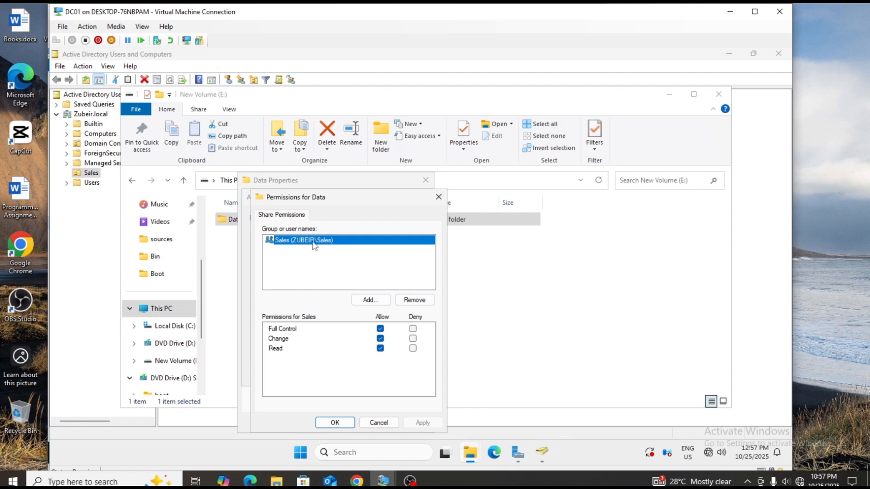
Dismiss the Data folder's share permissions, Advanced Sharing and properties dialogs without changing anything.
left_click(381, 423)
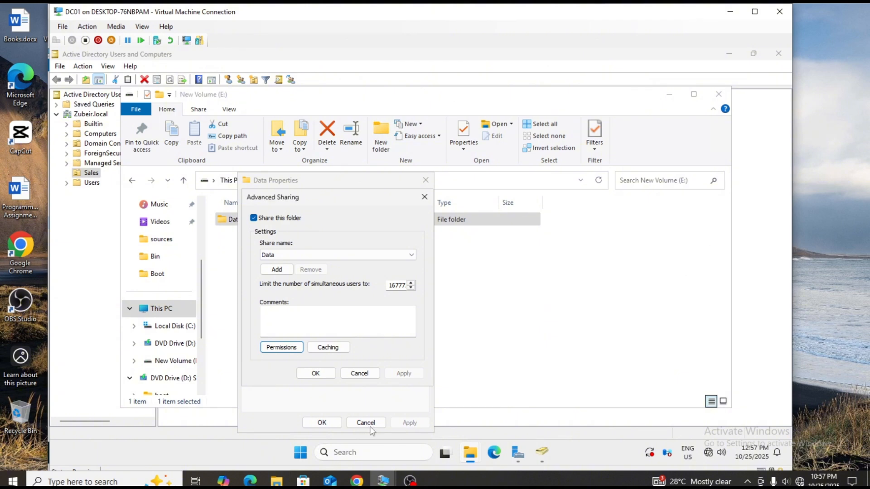
left_click(329, 423)
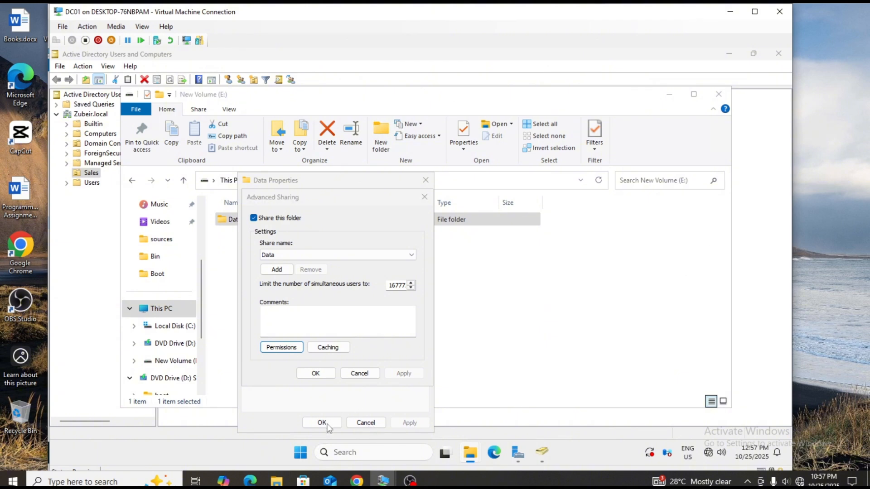
left_click(423, 197)
left_click(425, 180)
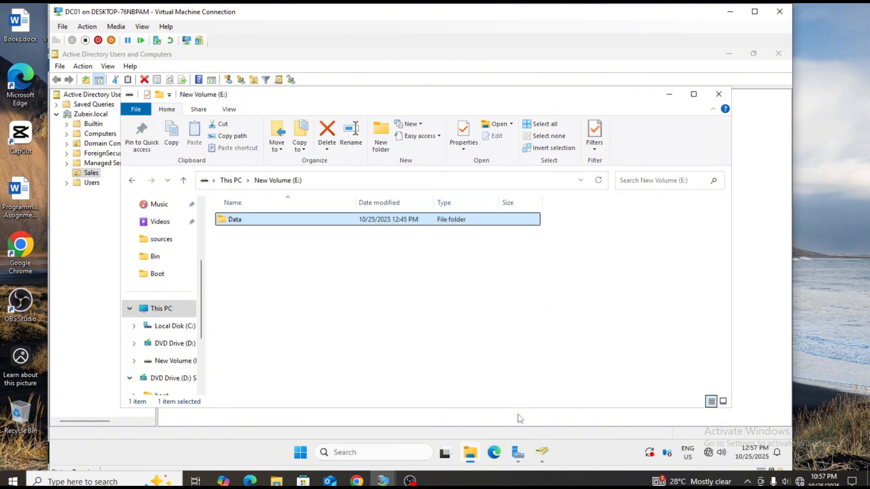
Switch to Server Manager and open Group Policy Management from it.
left_click(517, 453)
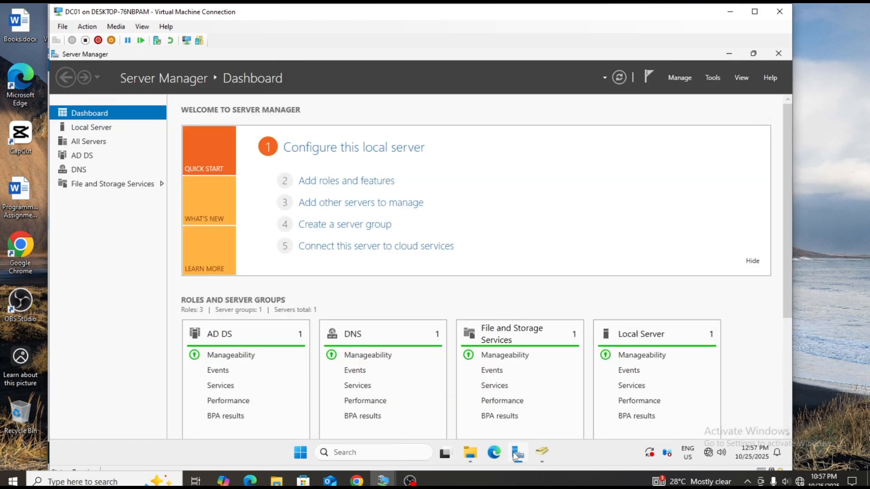
left_click(707, 78)
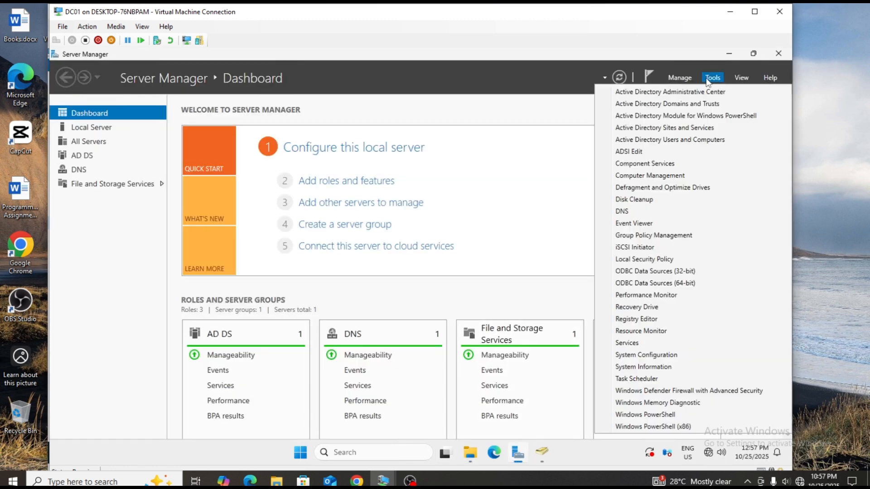
left_click(673, 235)
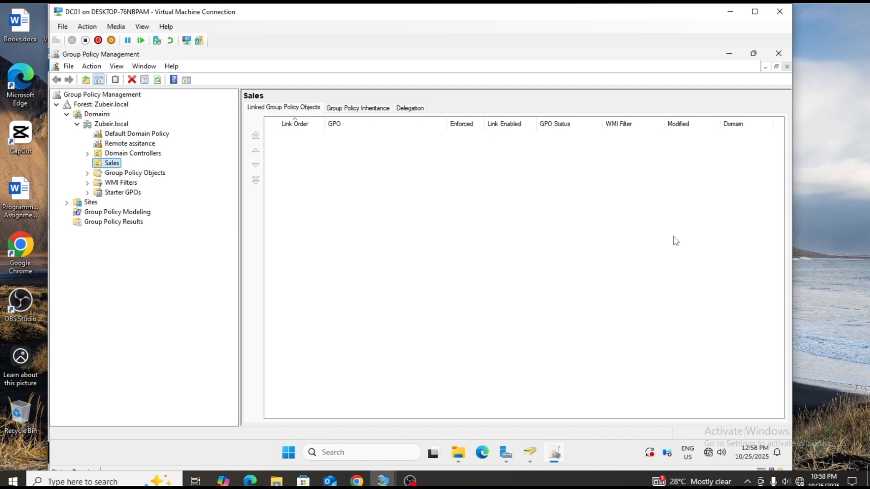
right_click(112, 164)
left_click(157, 169)
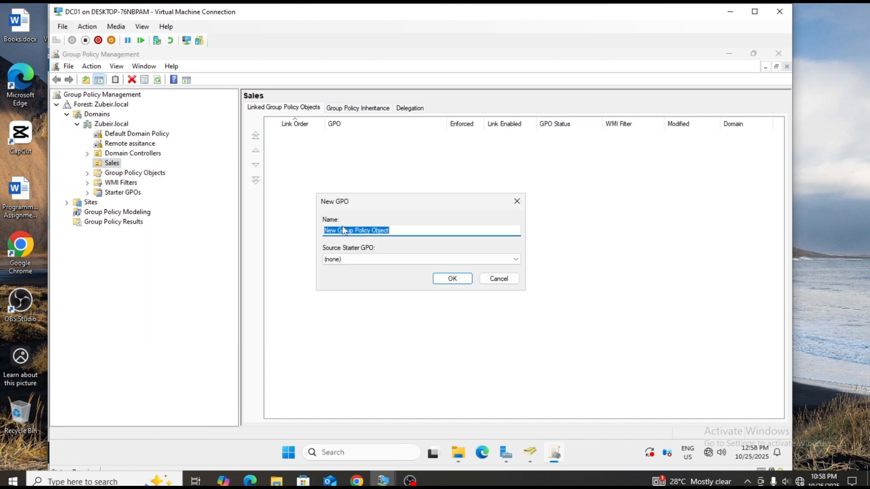
left_click(499, 278)
Create a GPO named "Network drive map" and link it to the Sales organizational unit.
right_click(117, 166)
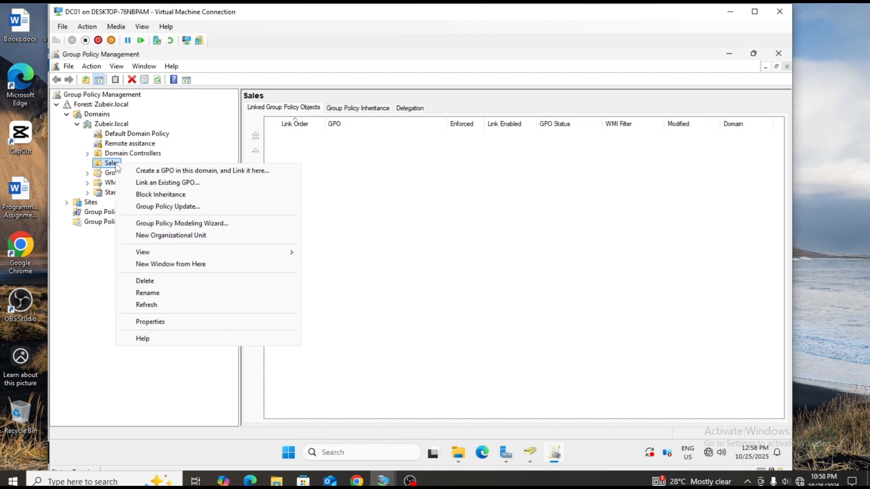
left_click(155, 174)
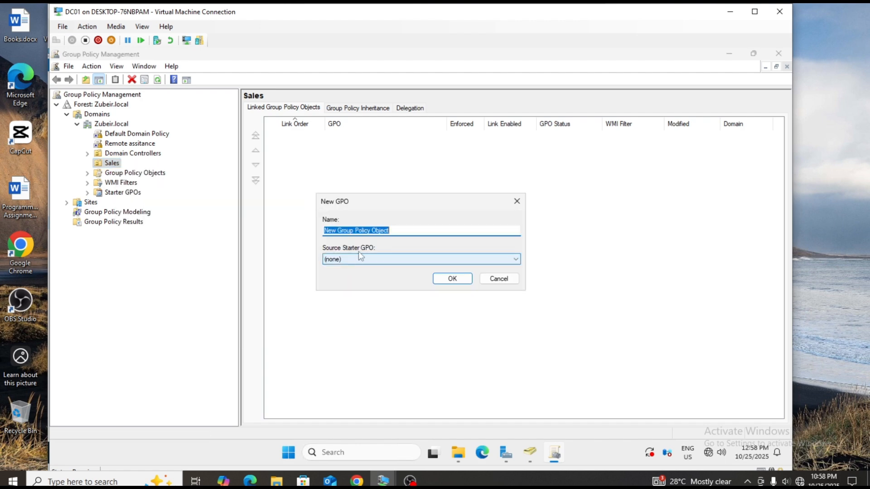
type("Network drive map")
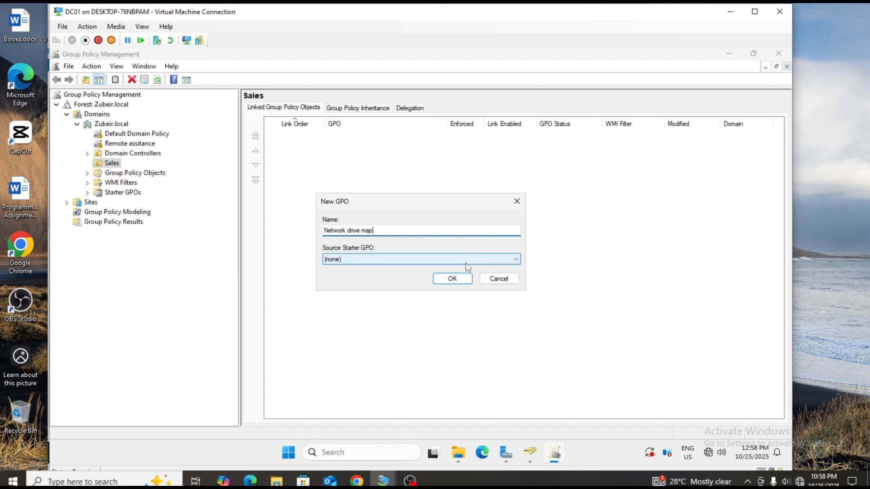
left_click(461, 277)
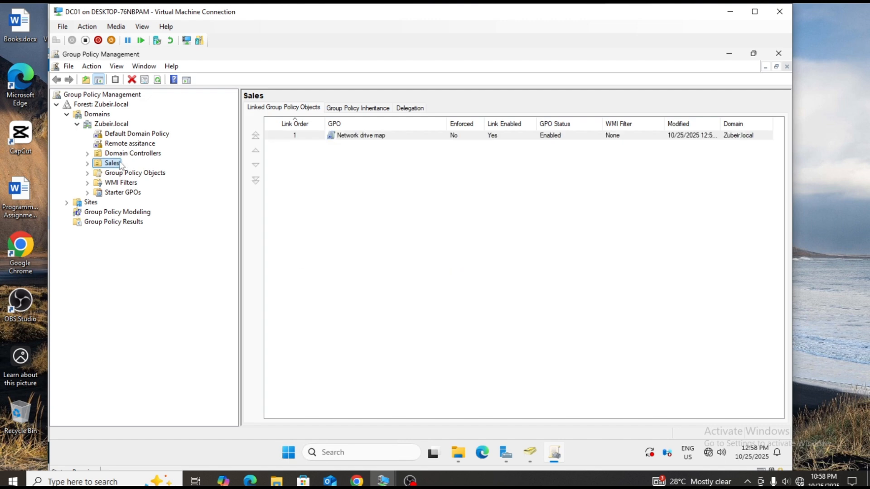
Expand the Sales organizational unit and open its Network drive map GPO for editing.
left_click(87, 163)
left_click(124, 174)
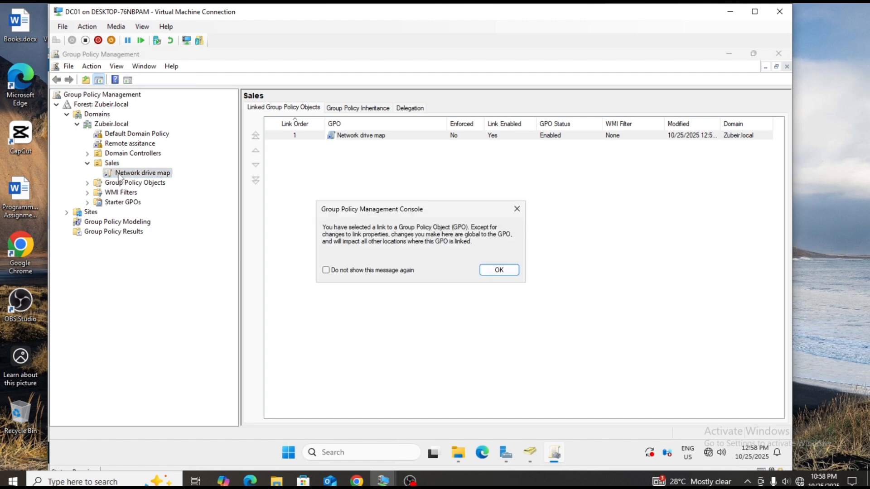
left_click(501, 274)
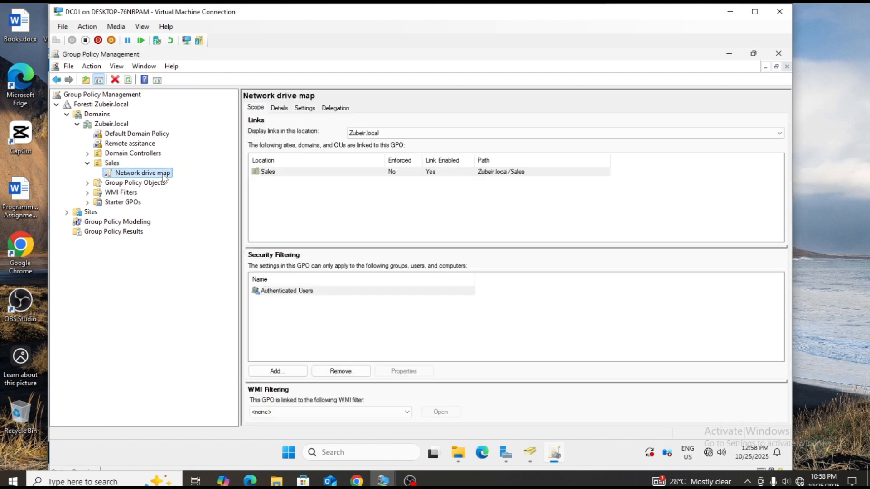
right_click(167, 174)
left_click(206, 182)
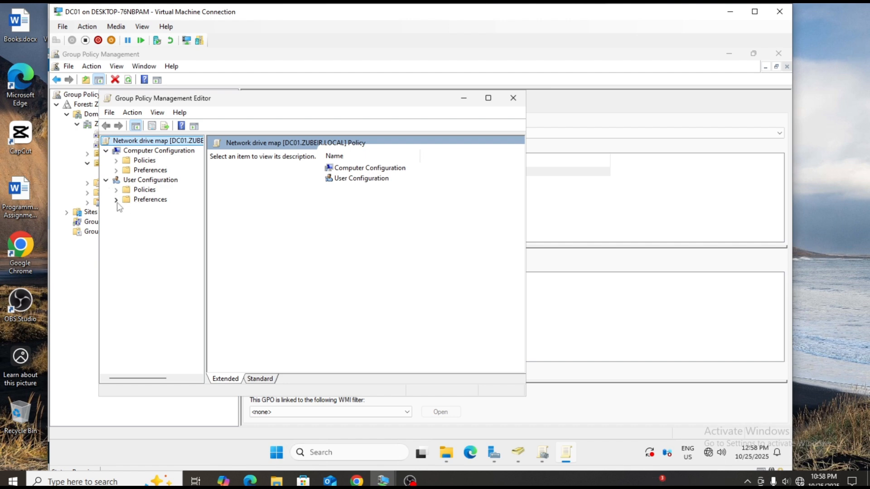
Open Drive Maps under the user configuration's Windows Settings preferences and maximize the policy editor.
left_click(116, 200)
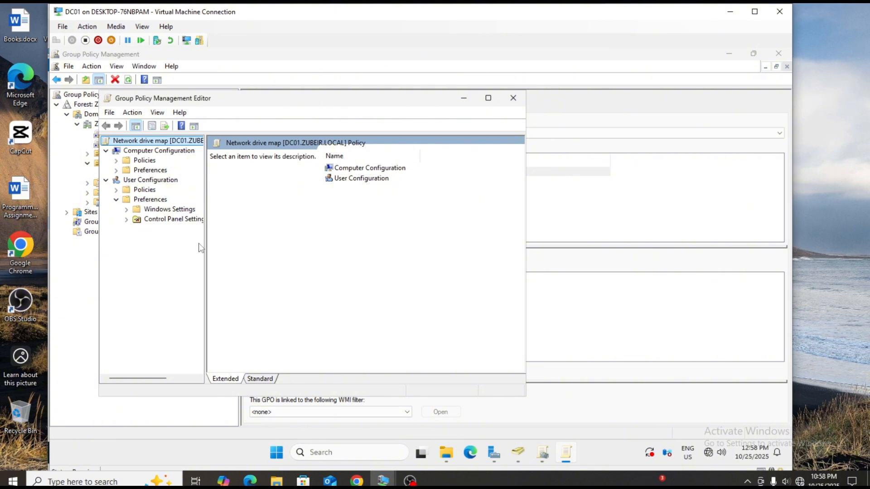
left_click_drag(205, 247, 239, 247)
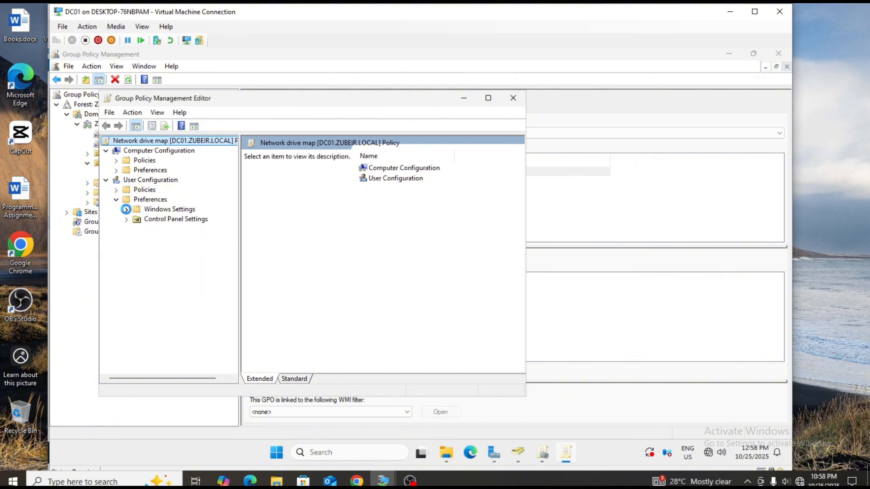
left_click(126, 209)
left_click(164, 230)
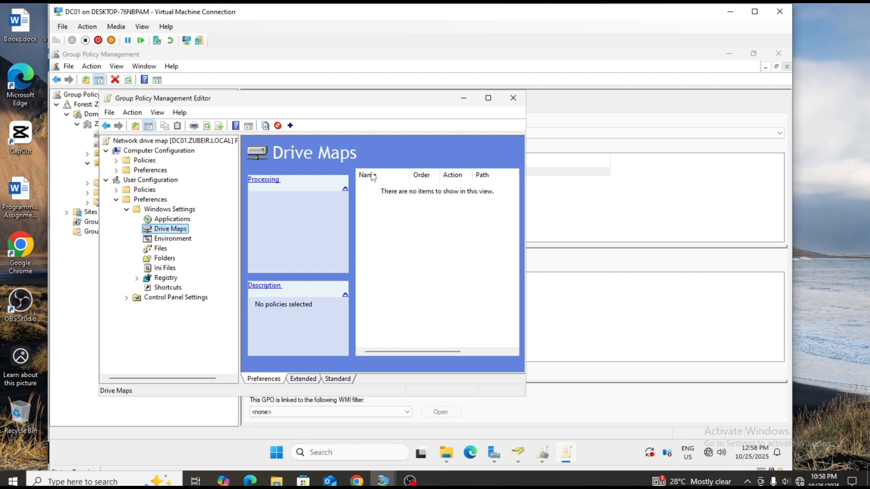
left_click(488, 98)
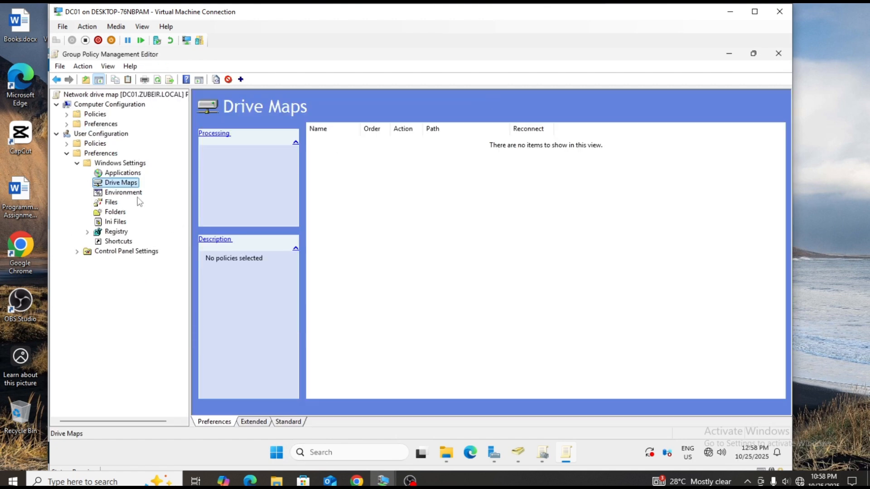
Start a new mapped drive with the action set to Create and the location \\DC01\Data.
right_click(130, 185)
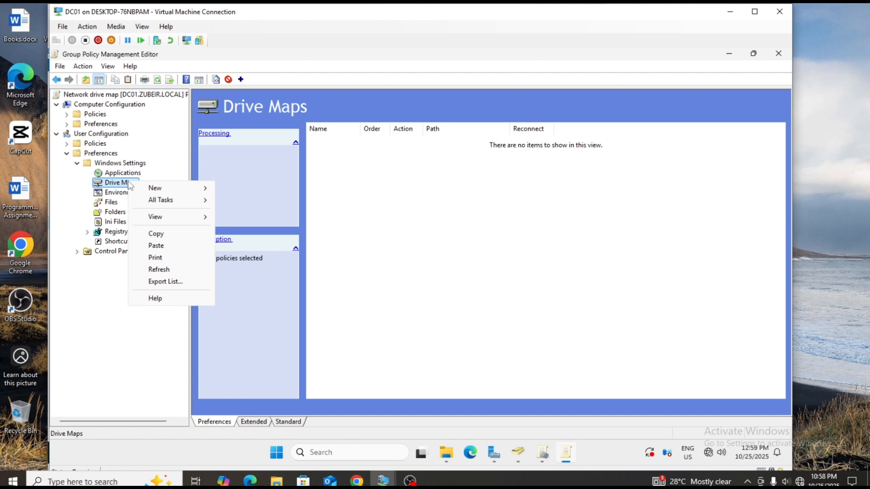
mouse_move(170, 193)
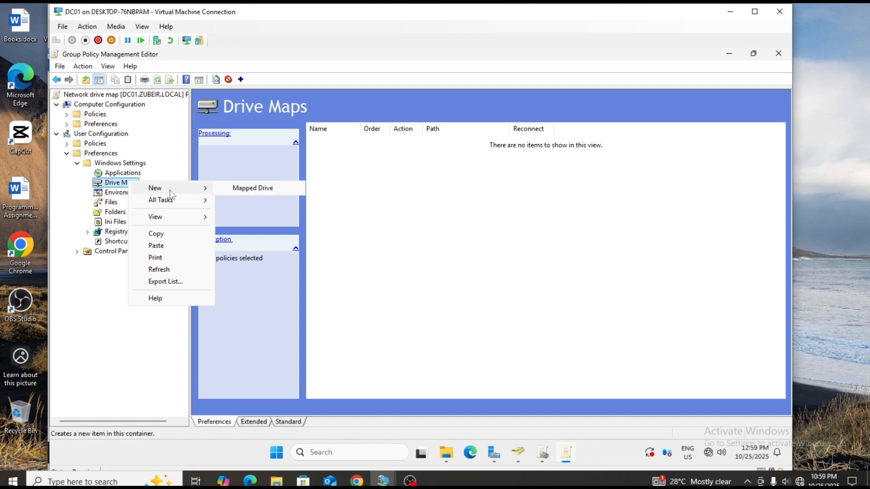
left_click(271, 189)
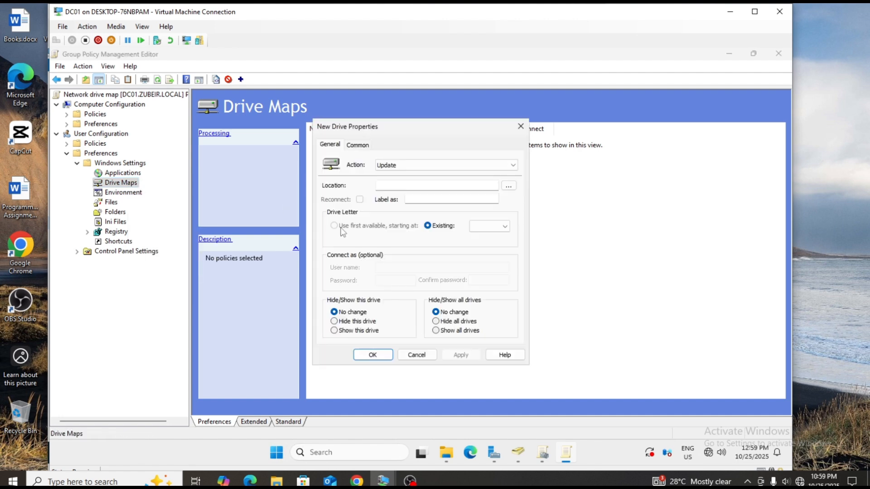
left_click(508, 170)
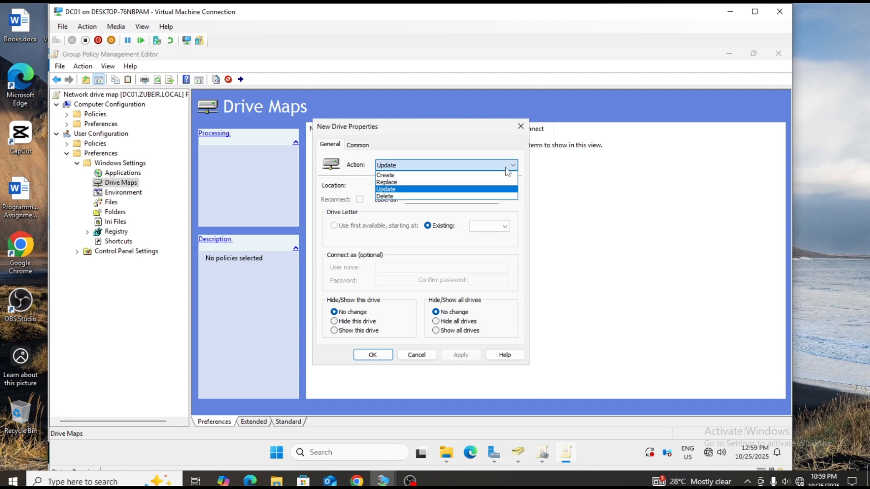
left_click(442, 175)
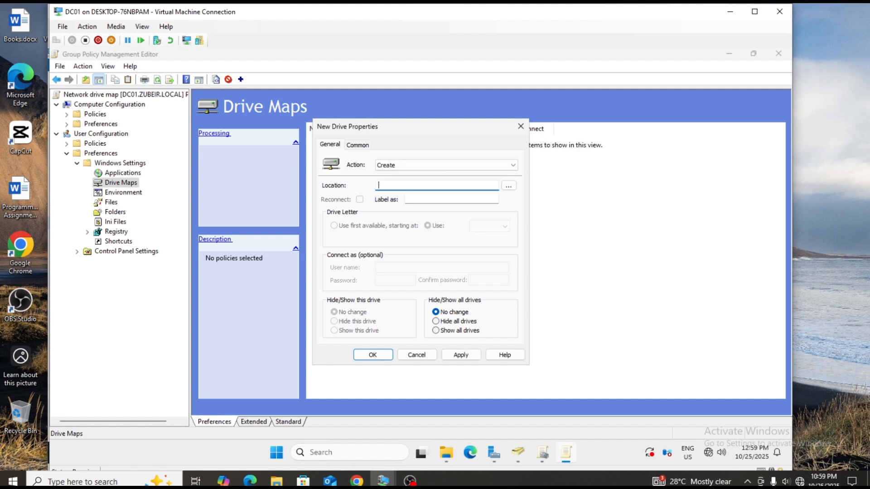
type("\\\\DC01\\")
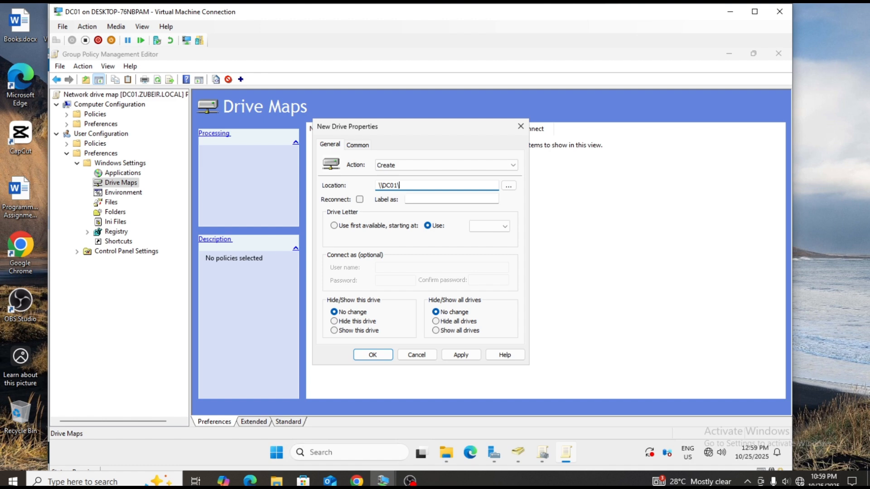
type("Data")
Copy the network path \\DC01\Data from the sharing properties of the Data folder on drive E: in File Explorer.
left_click(446, 453)
right_click(239, 219)
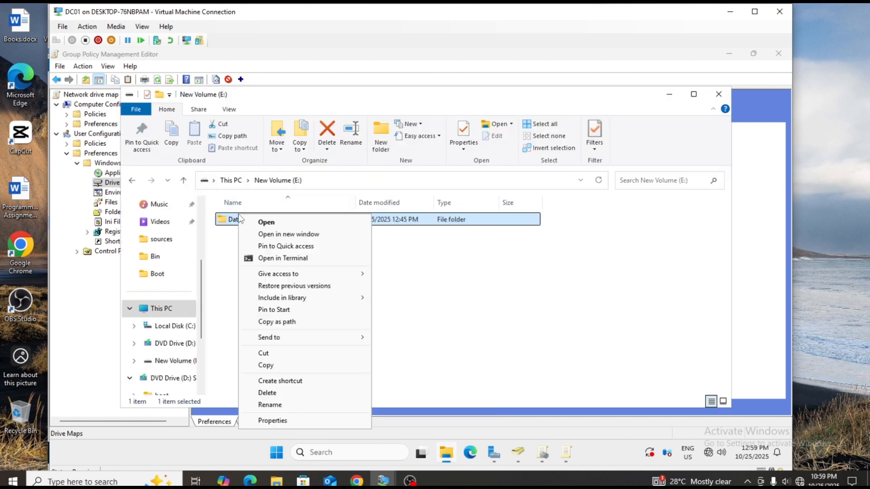
left_click(272, 420)
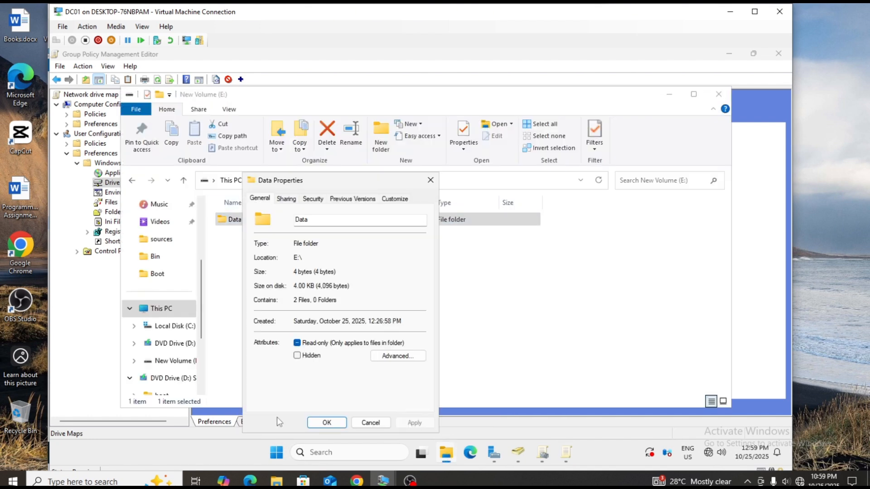
left_click(284, 200)
left_click_drag(295, 257, 195, 258)
key("ctrl+c")
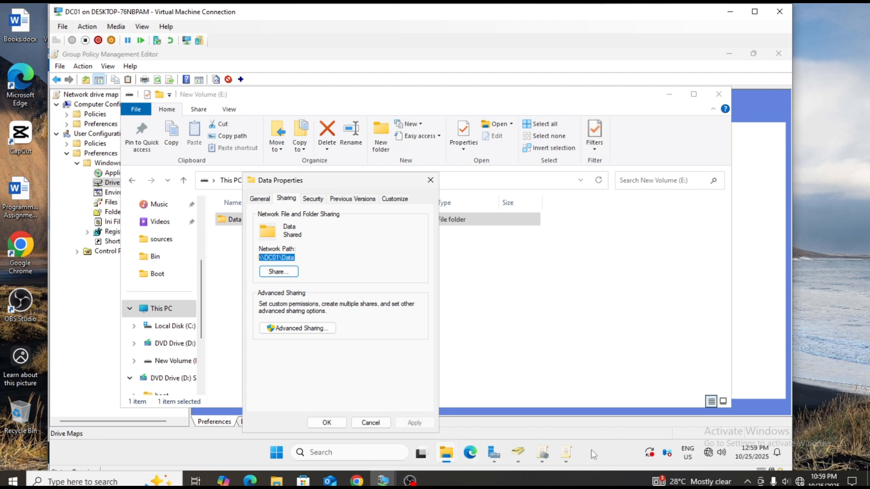
Return to the new drive's properties in Group Policy Management Editor and replace its location with the copied path \\DC01\Data.
left_click(572, 455)
left_click(544, 454)
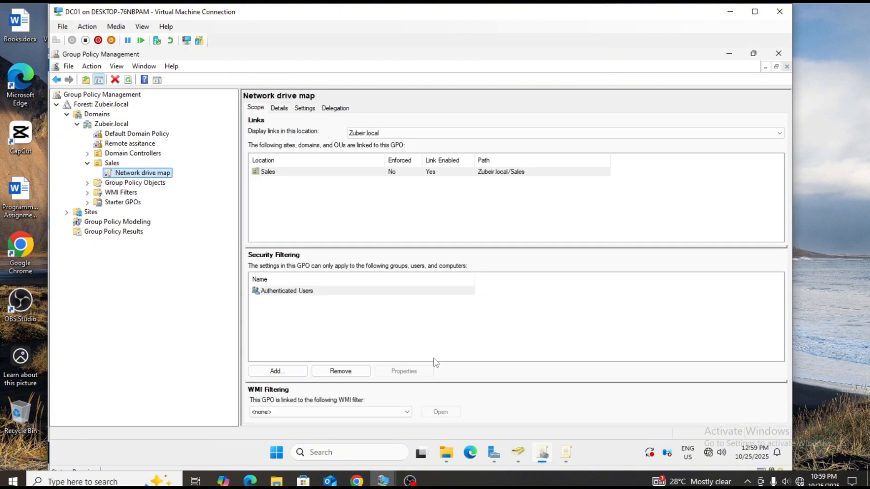
left_click(519, 453)
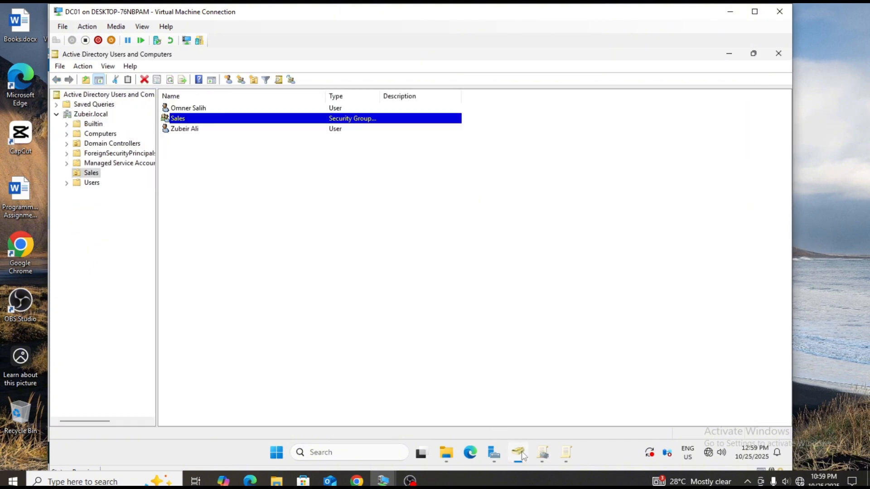
left_click(568, 450)
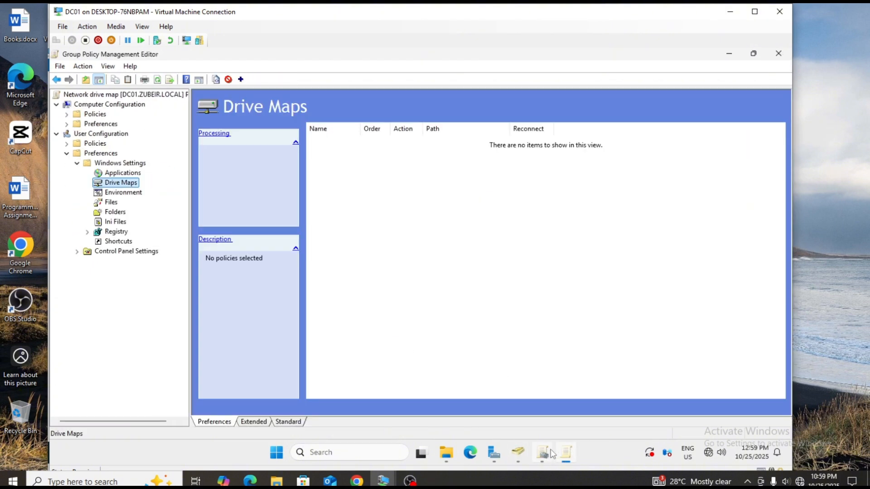
right_click(115, 184)
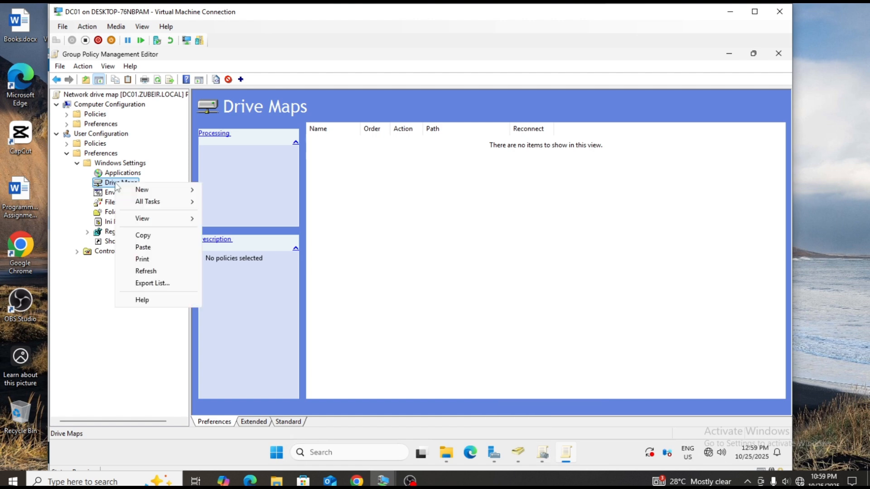
mouse_move(151, 191)
left_click(238, 193)
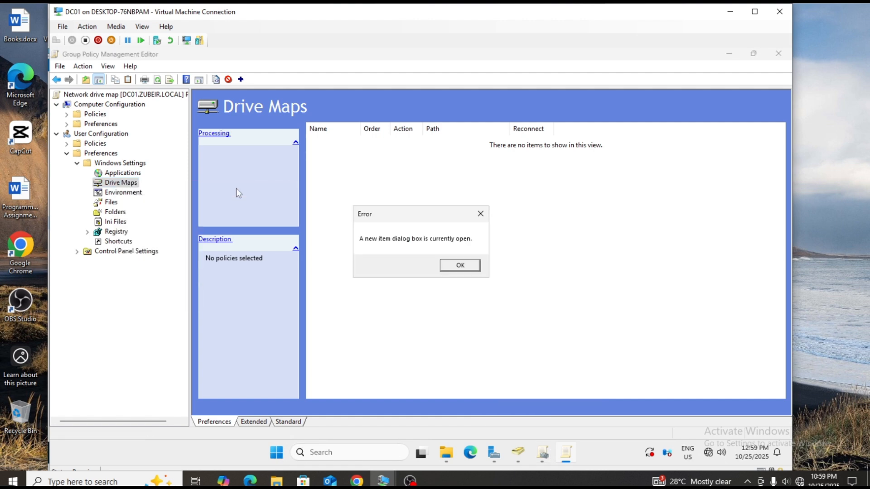
left_click(455, 267)
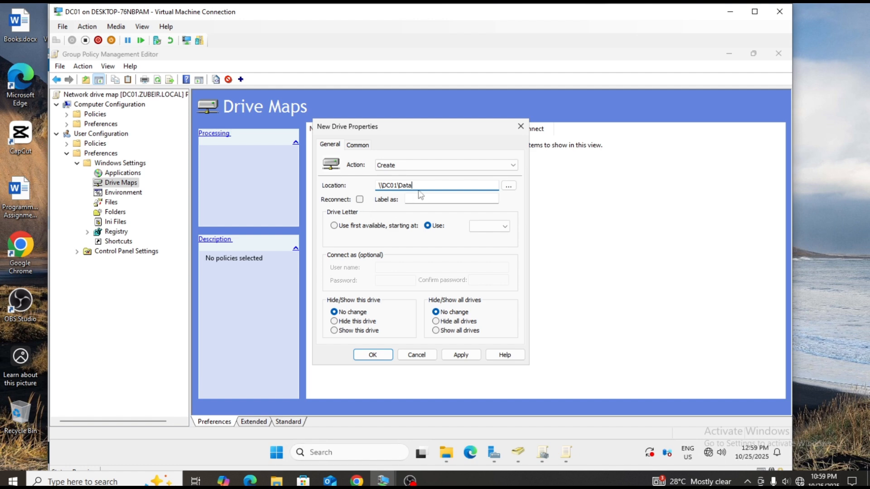
key("ctrl+a")
key("ctrl+v")
Enable Reconnect for the new mapped drive, assign it drive letter F, save it, and close the policy editor.
left_click(359, 200)
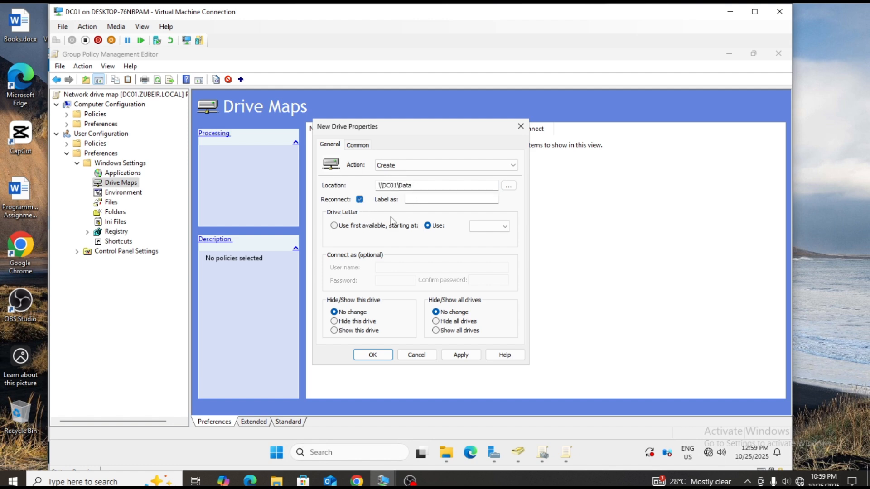
left_click(481, 228)
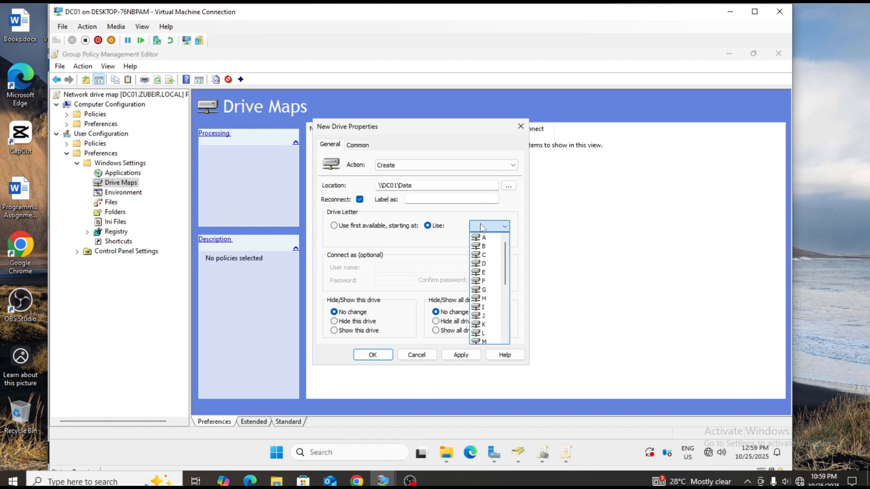
left_click(481, 281)
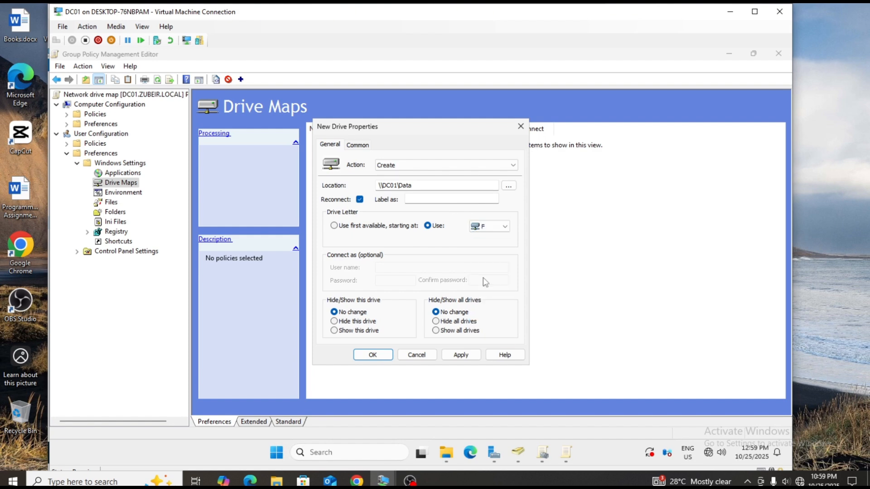
left_click(460, 355)
left_click(385, 356)
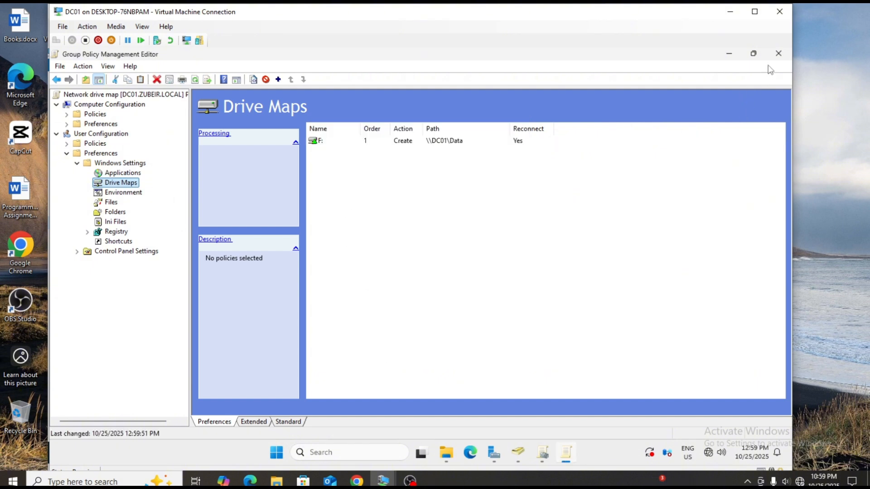
left_click(778, 53)
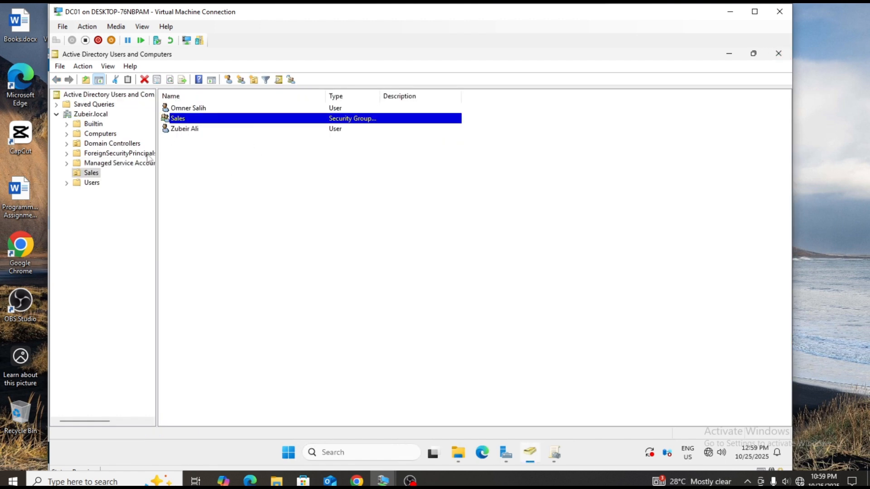
In Group Policy Management, set the Network drive map policy link under Sales to Enforced.
left_click(554, 452)
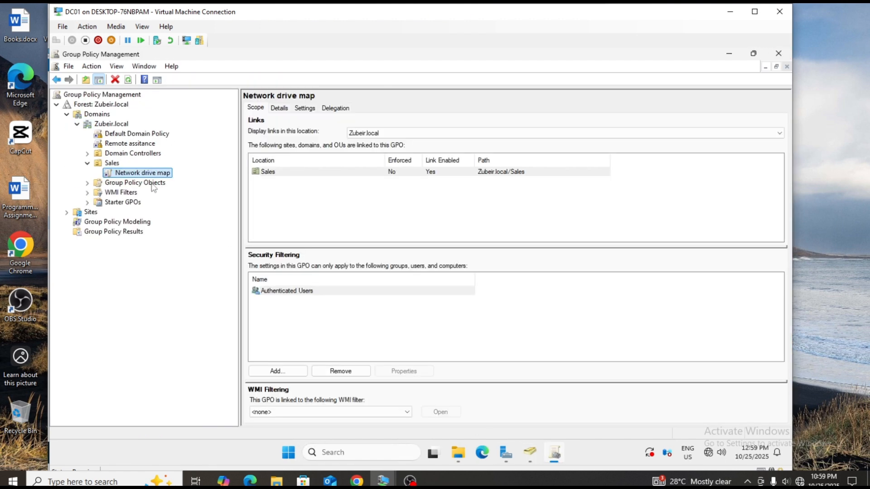
right_click(144, 173)
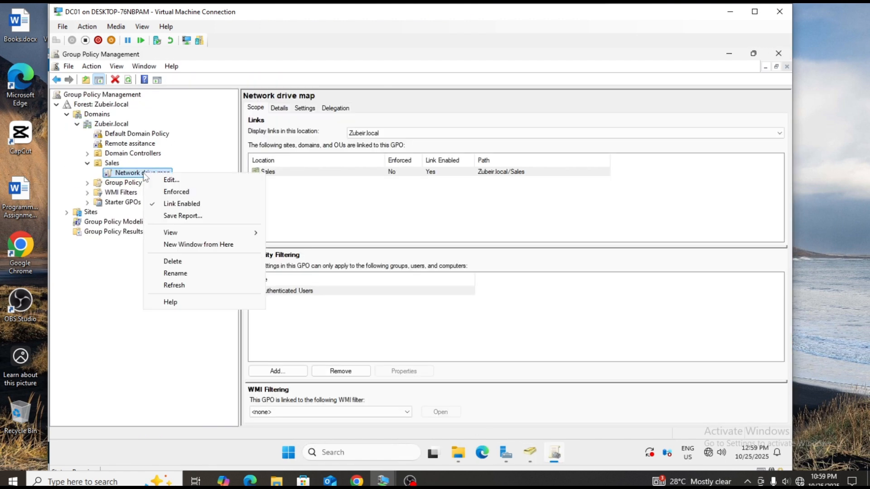
left_click(171, 192)
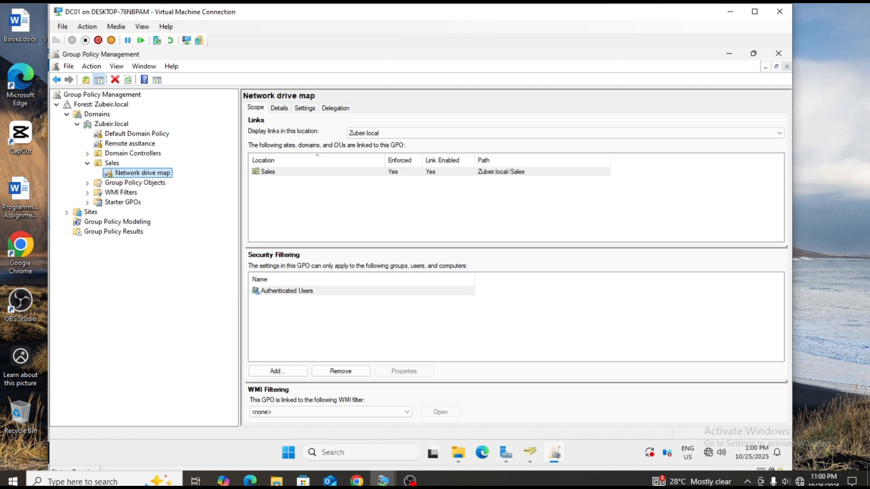
Switch to the client VM, check This PC for mapped drives, and close the open File Explorer windows.
mouse_move(383, 481)
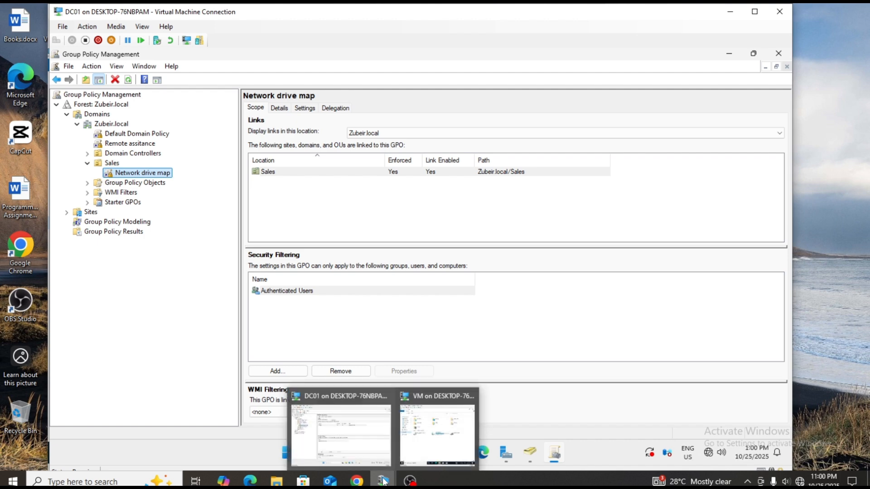
left_click(438, 427)
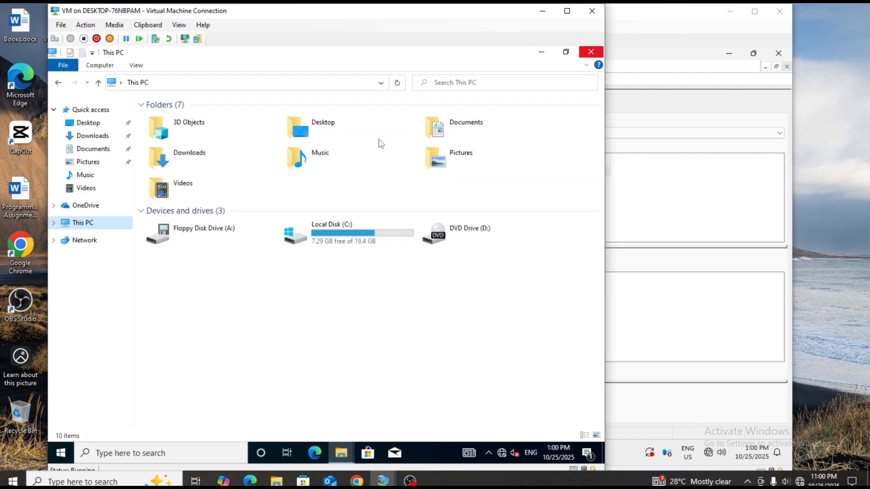
left_click(54, 223)
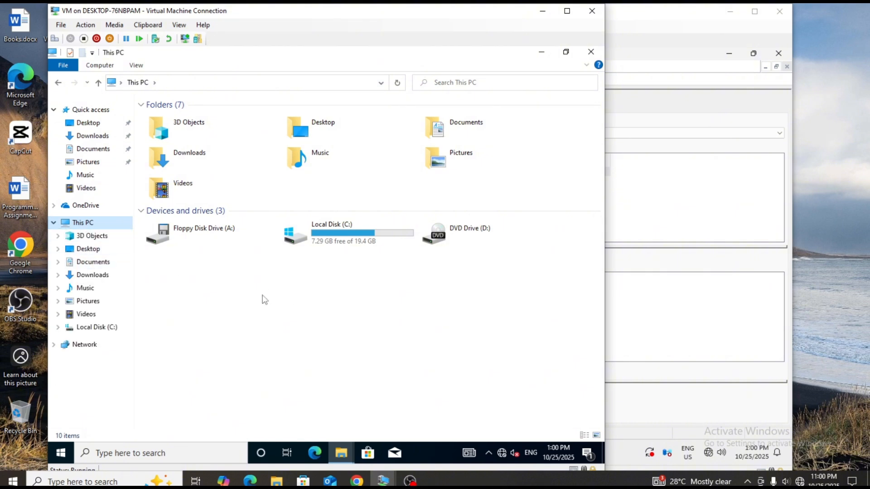
left_click(591, 51)
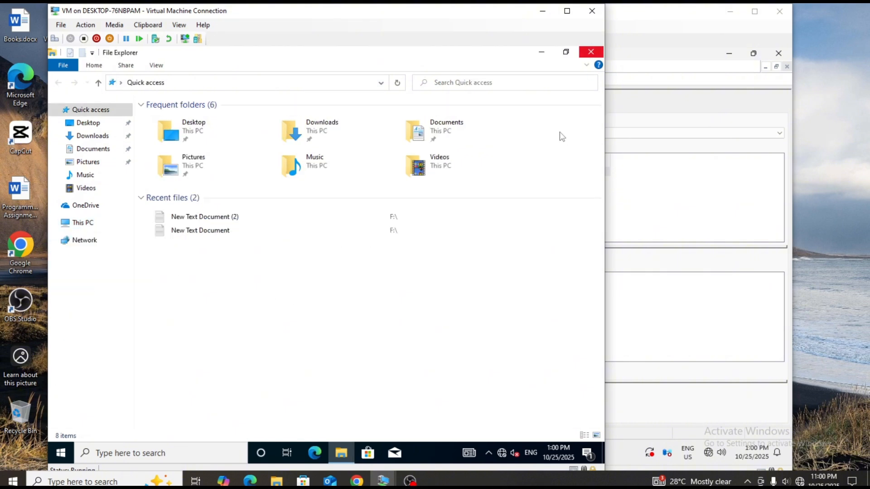
left_click(586, 55)
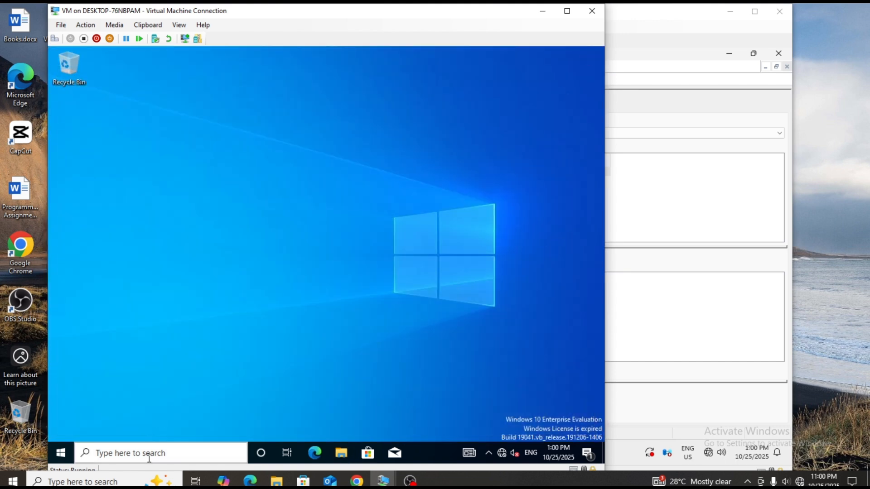
Open Command Prompt on the client VM, run gpupdate /force, and close it once the update has run.
left_click(152, 453)
type("c")
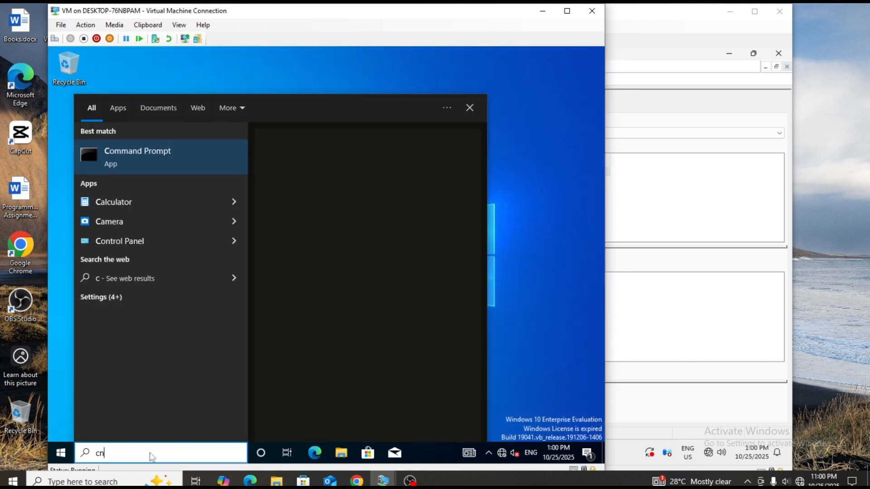
type("md")
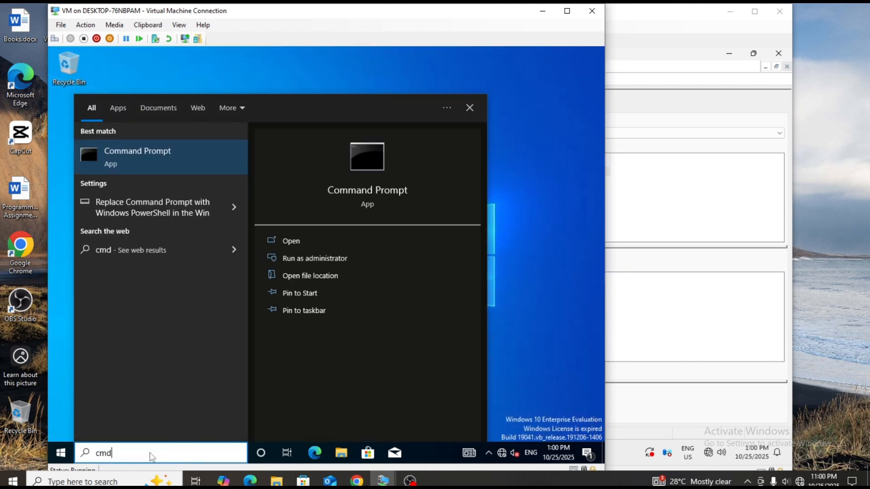
left_click(313, 245)
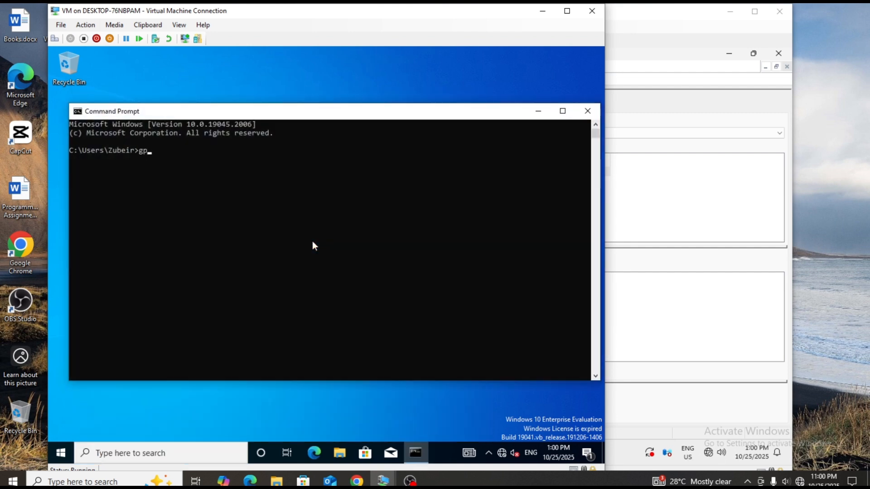
type("gpupdate /force")
key("Return")
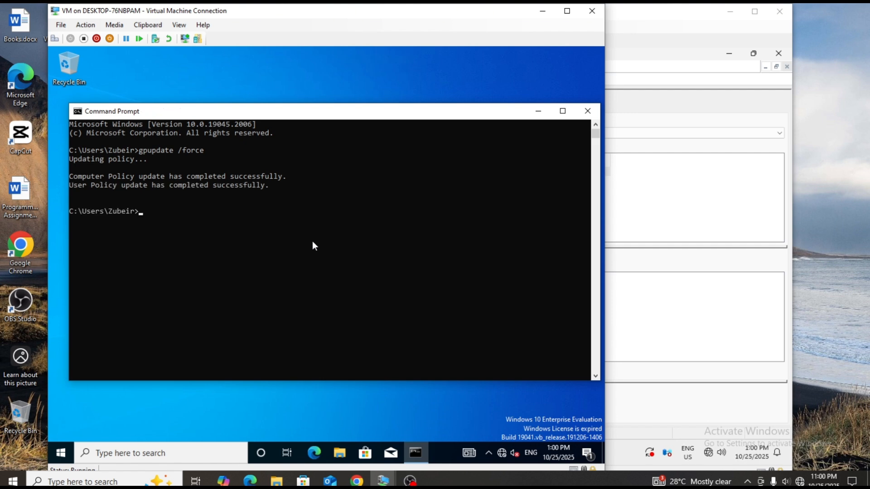
left_click(587, 111)
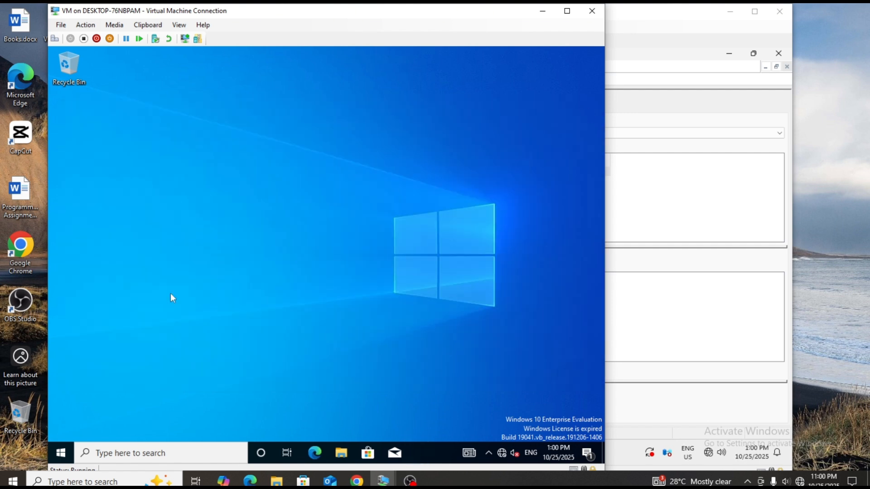
left_click(60, 452)
left_click(68, 323)
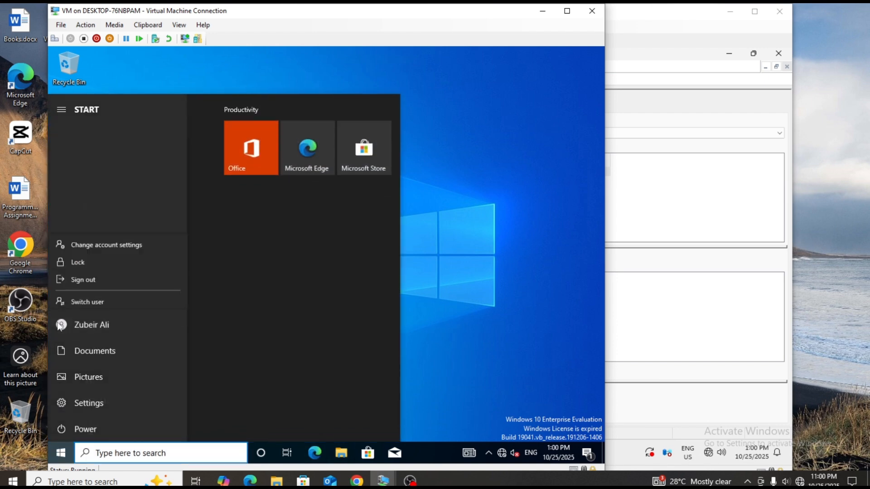
left_click(458, 262)
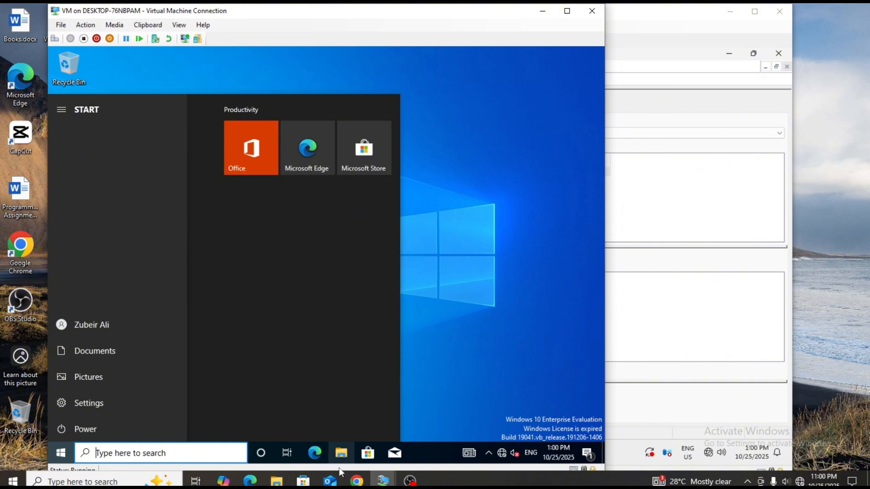
Open the mapped network drive Data (\\DC01) (F:) from This PC in File Explorer.
left_click(345, 453)
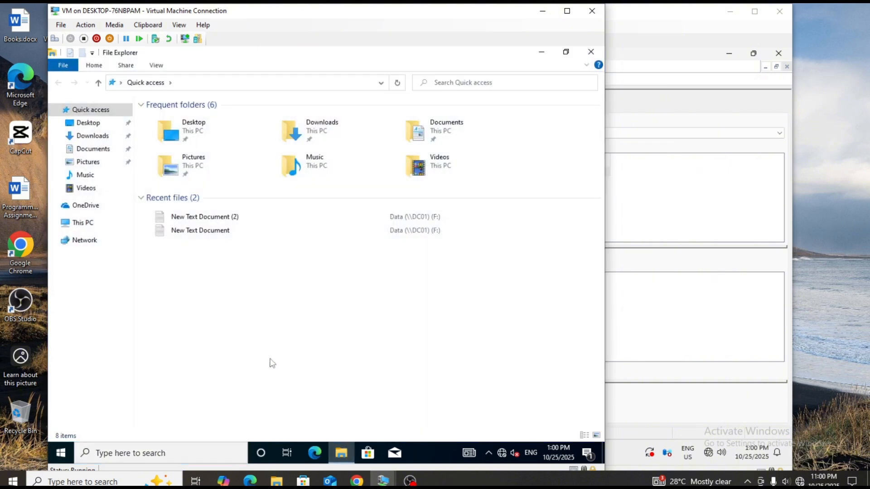
left_click(83, 222)
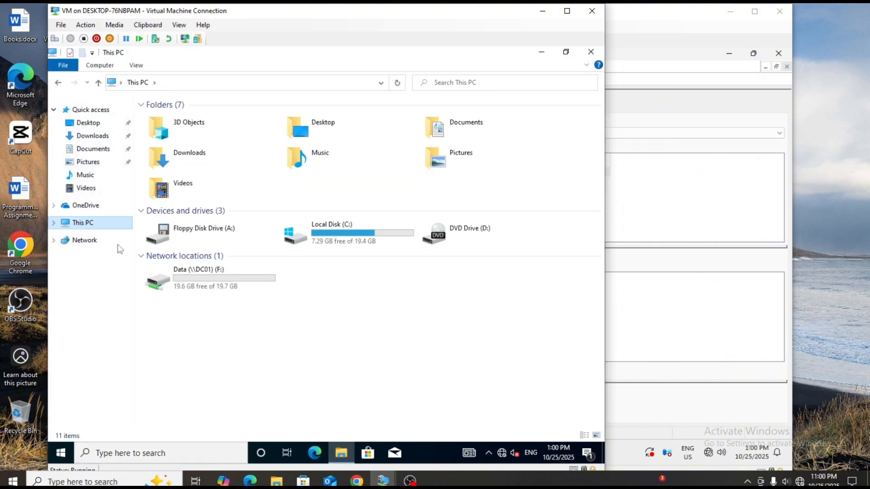
double_click(205, 290)
Create a new text document with the default name in the mapped Data drive and close File Explorer.
right_click(189, 167)
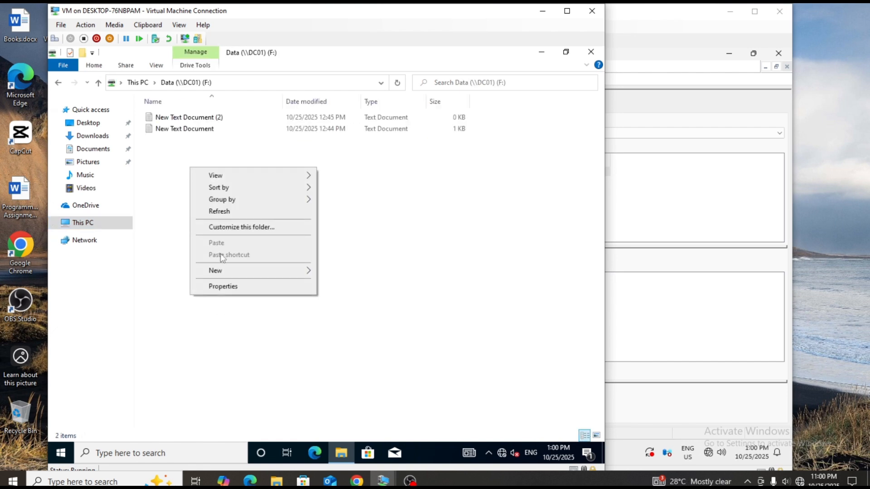
mouse_move(227, 272)
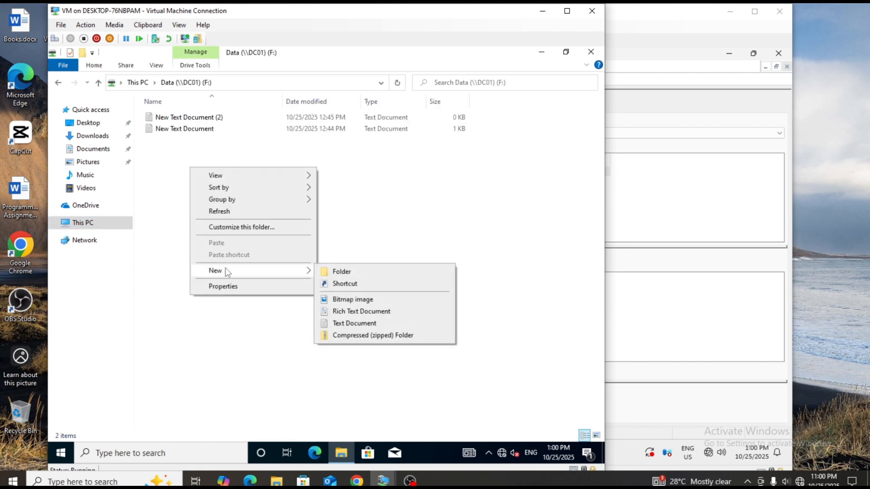
left_click(353, 323)
left_click(247, 188)
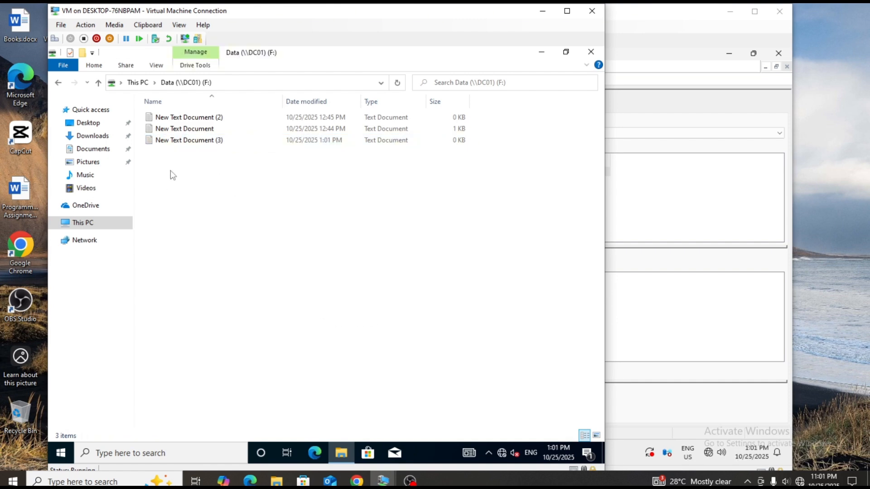
left_click(590, 51)
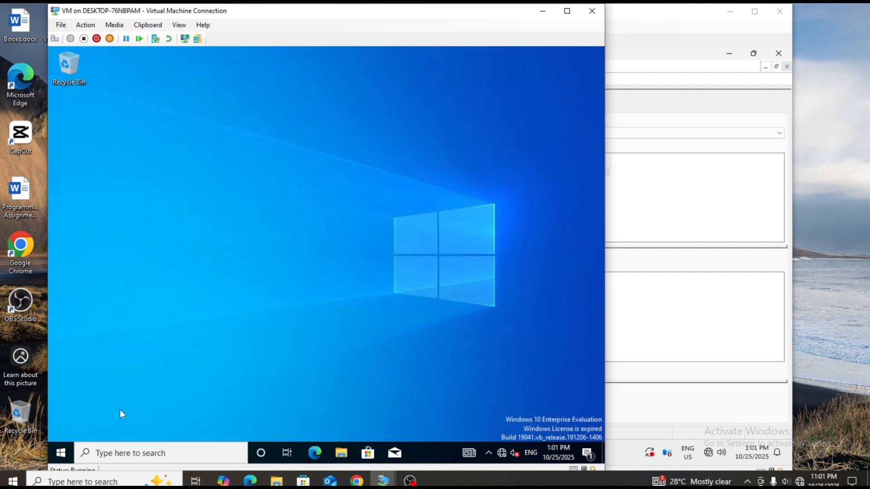
Sign the current user out of Windows on the client VM.
left_click(62, 453)
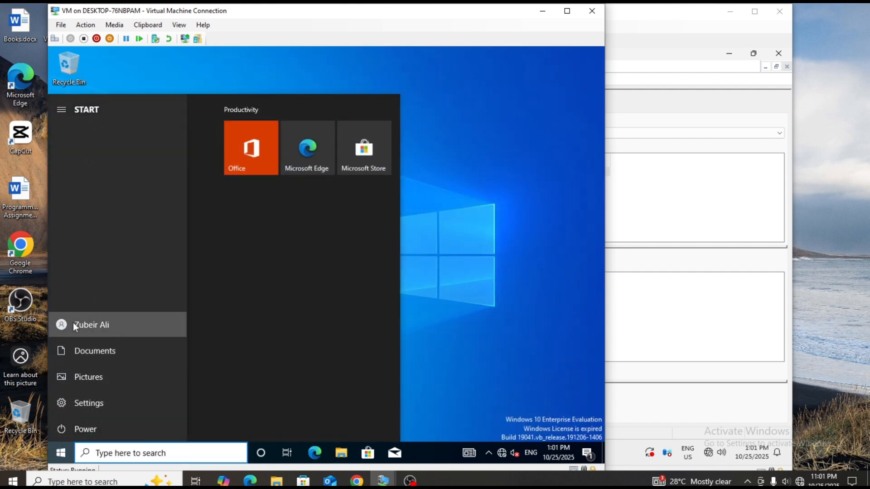
left_click(72, 323)
left_click(79, 276)
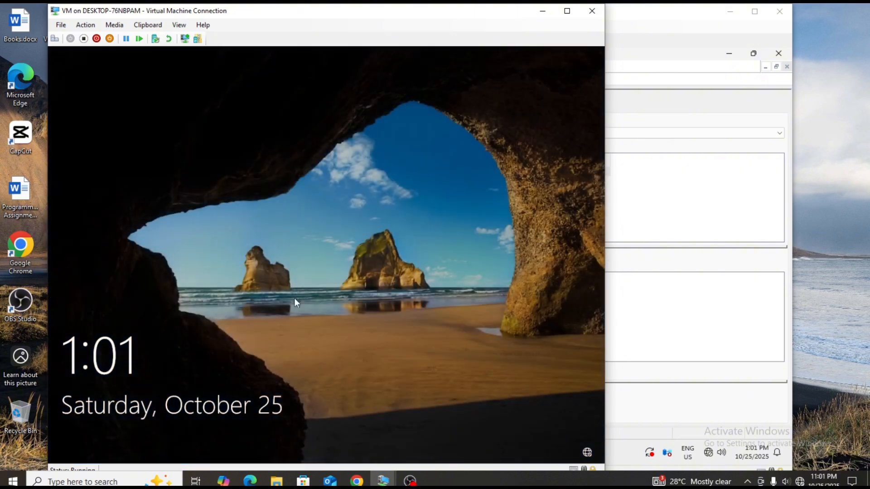
Sign in to the client VM as another user by entering the second Sales user's user name and the account password.
left_click(294, 298)
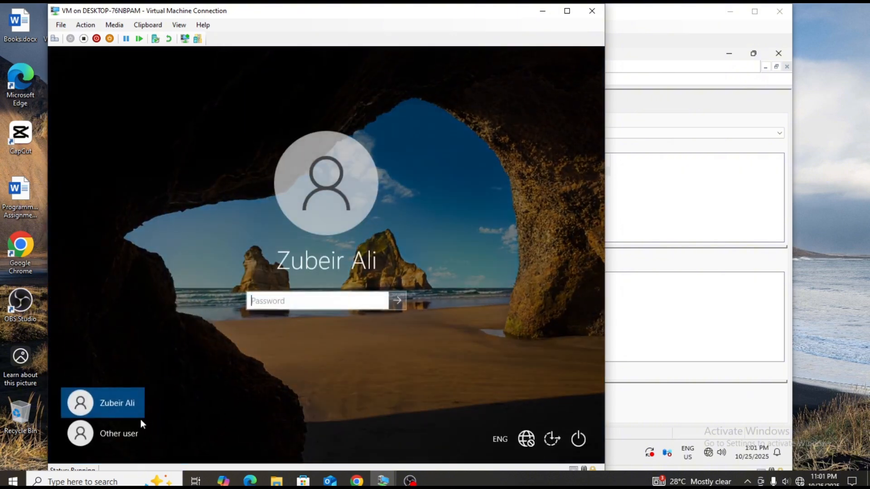
left_click(141, 424)
type("O")
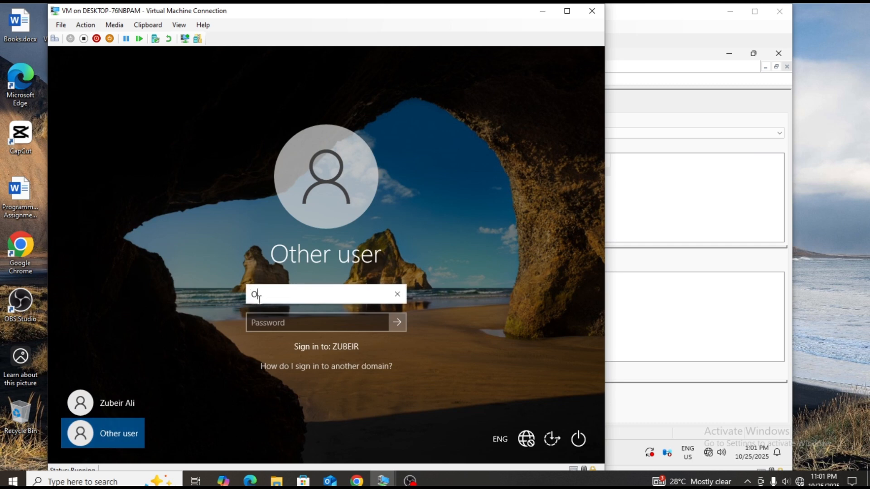
type("ner")
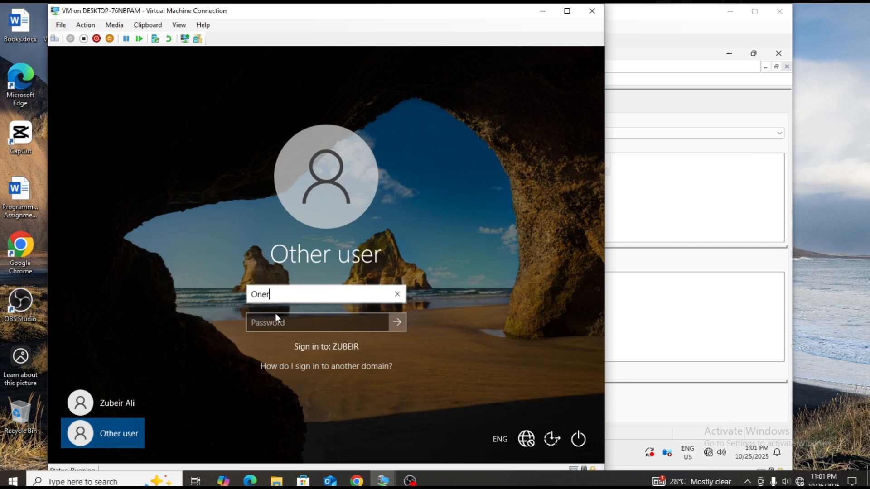
key("BackSpace")
key("BackSpace")
key("BackSpace")
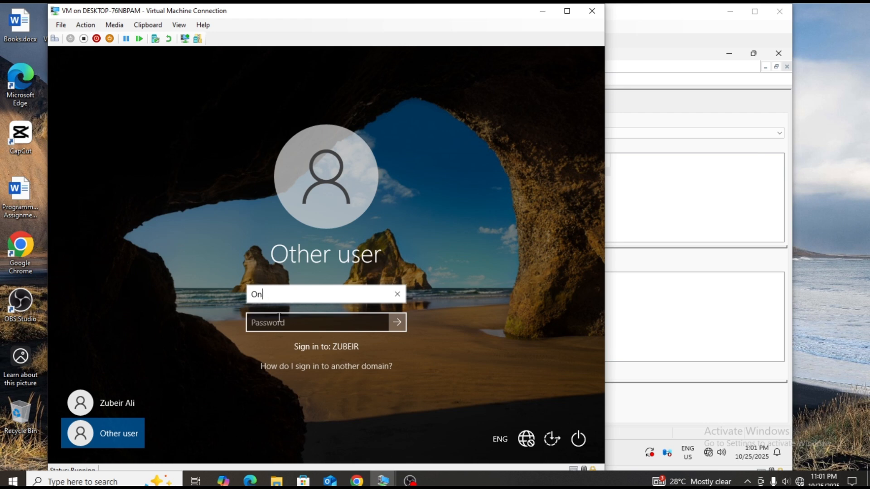
type("mer")
key("Tab")
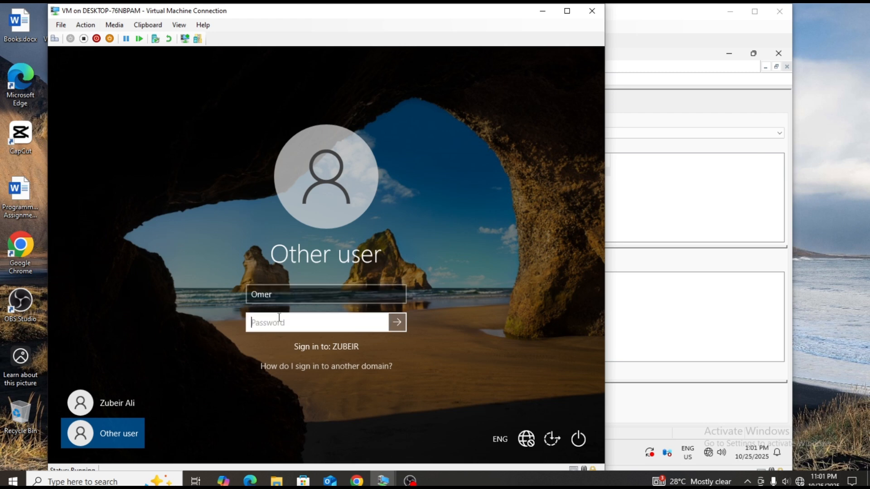
type("•••••••••••••••")
key("Return")
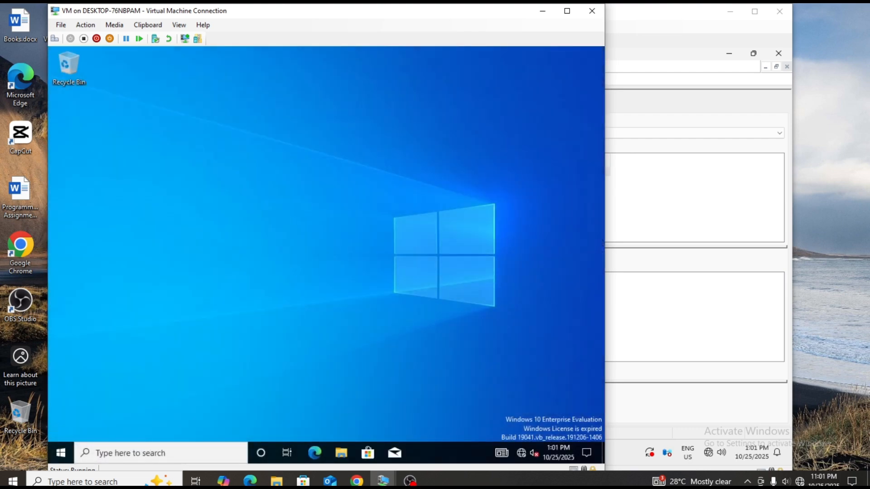
View the contents of the mapped network drive Data (\\DC01) (F:) in a maximized File Explorer window, and close it.
left_click(341, 452)
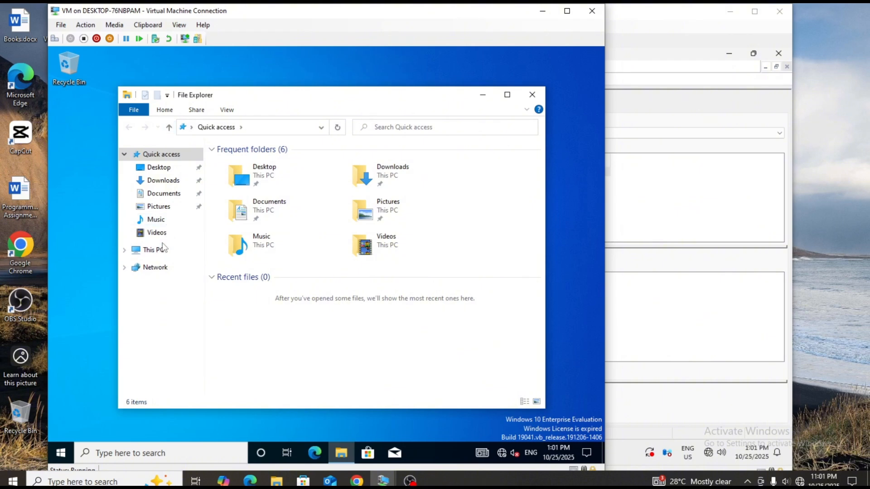
left_click(160, 250)
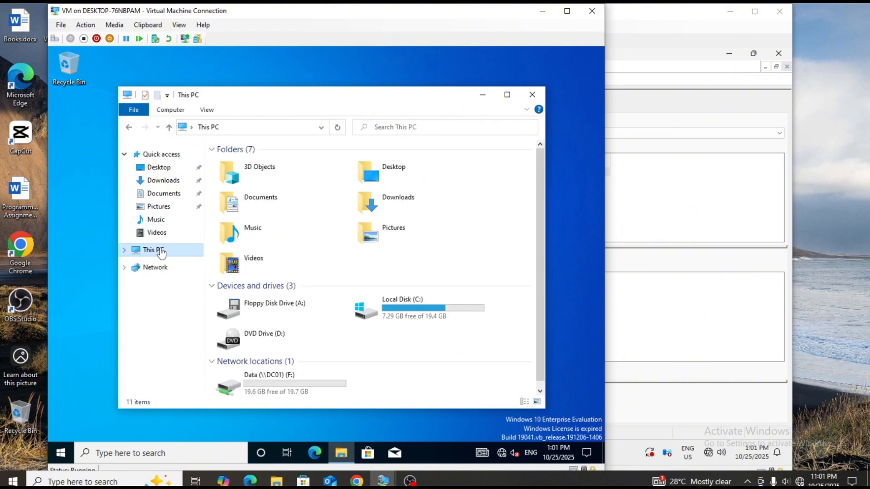
left_click(507, 95)
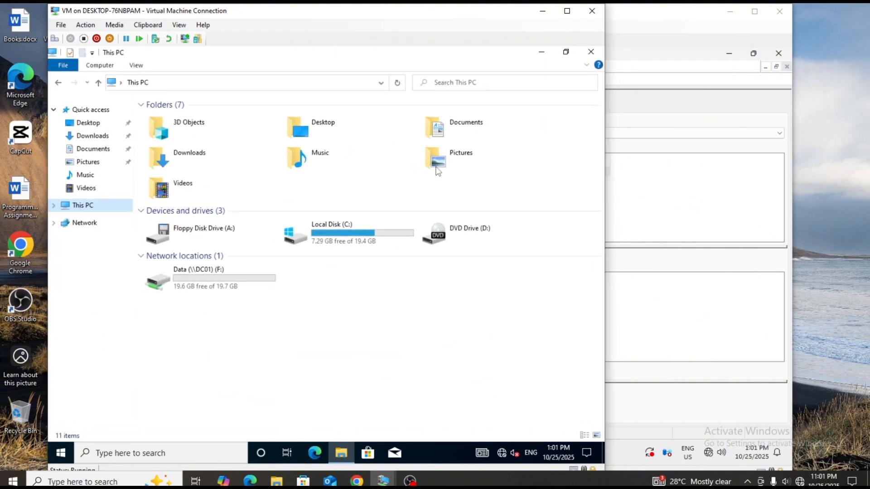
double_click(181, 280)
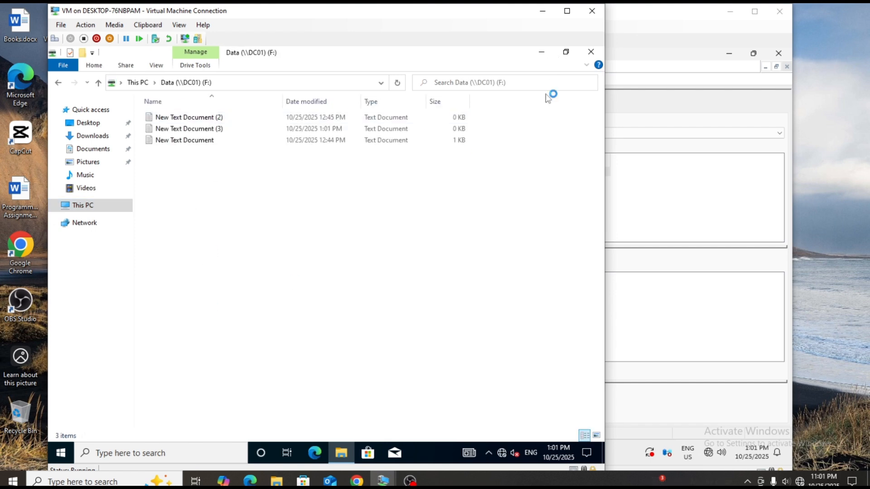
left_click(590, 51)
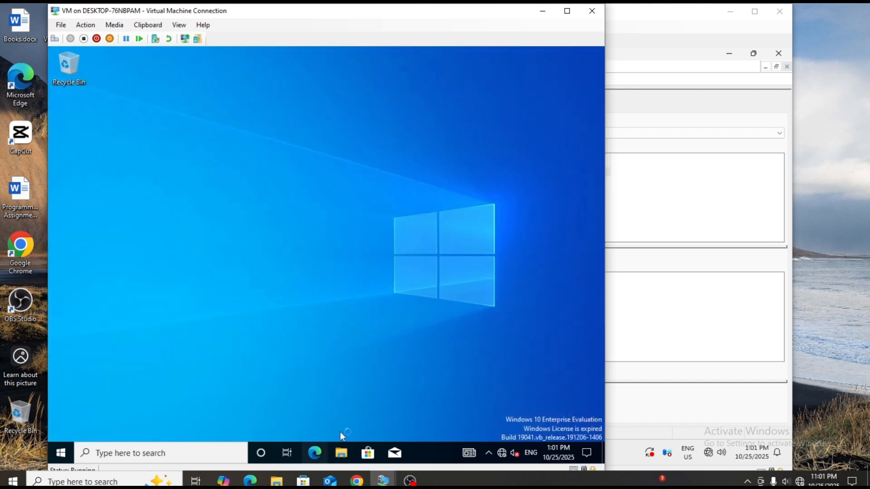
Reopen File Explorer and check This PC for the mapped Data (F:) drive under the network locations.
left_click(337, 459)
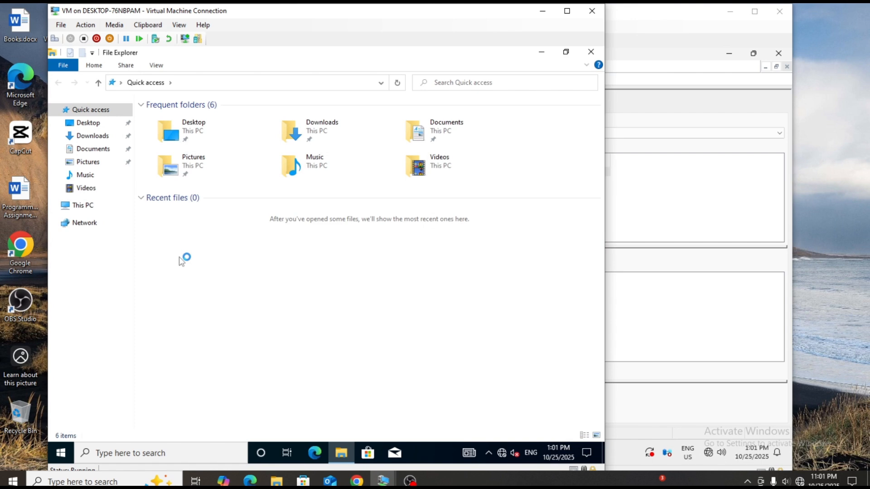
left_click(75, 207)
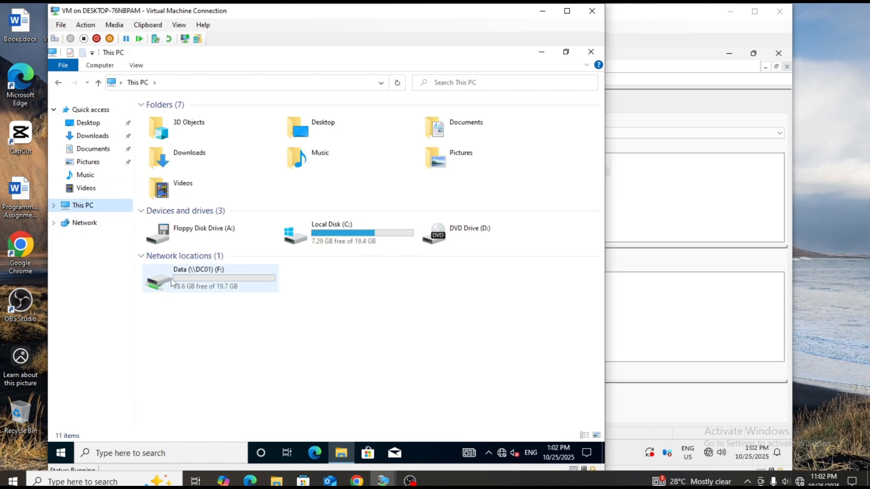